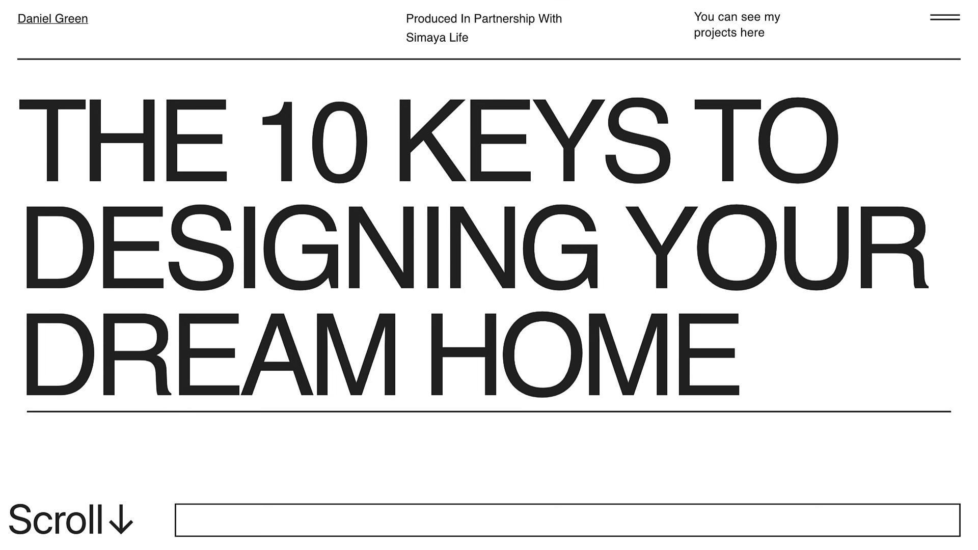
# Scroll the preview from the hero down to 03 MIX, then switch to Tablet (768 px) view.
pyautogui.scroll(-3, 489, 275)
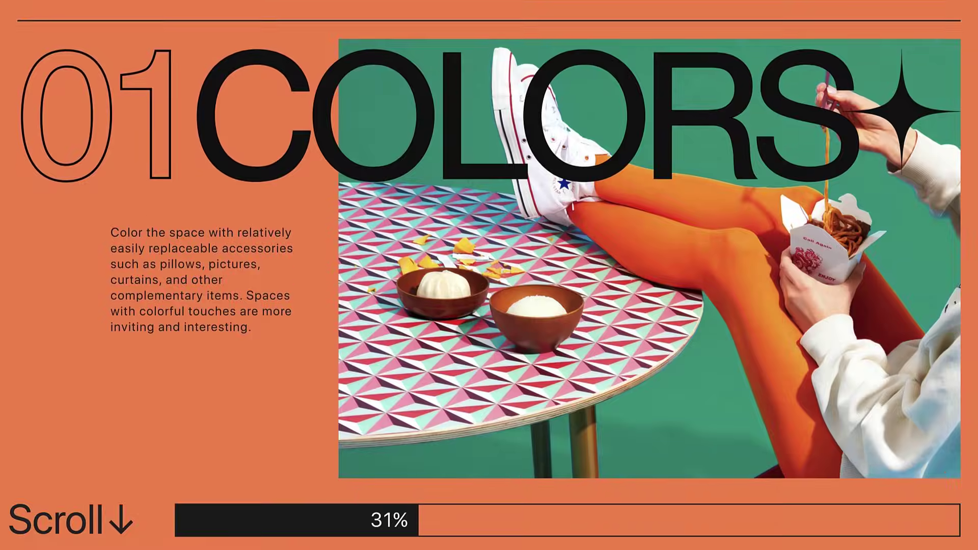
pyautogui.scroll(-3, 489, 275)
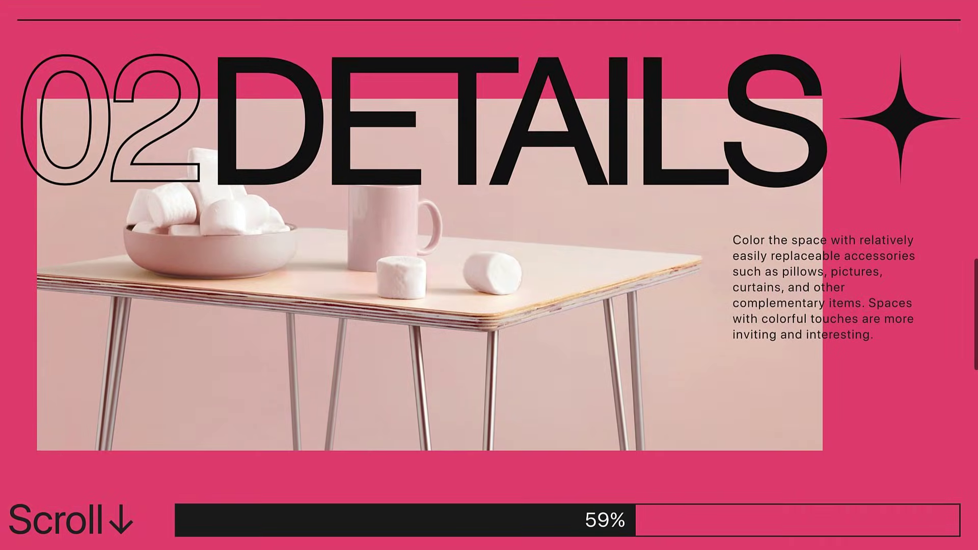
pyautogui.scroll(-3, 489, 275)
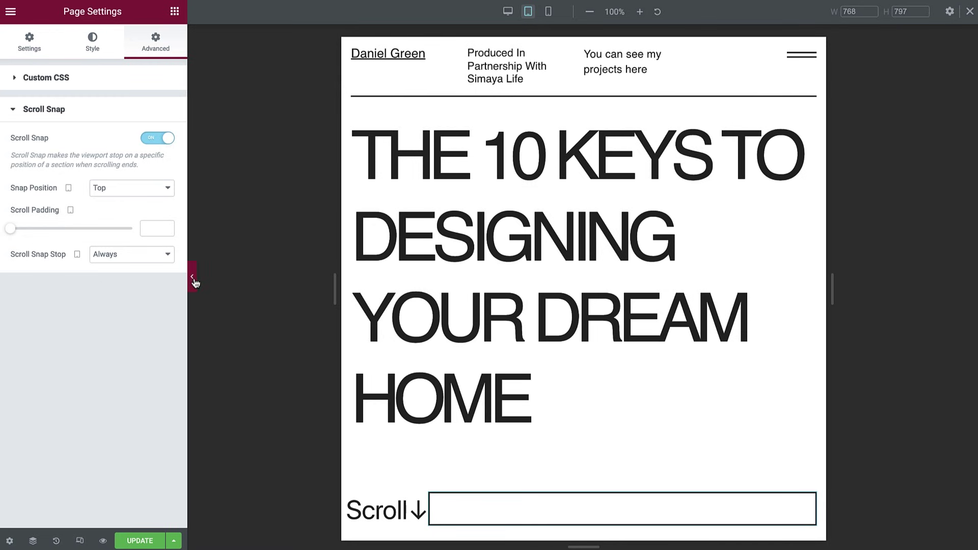
pyautogui.click(194, 278)
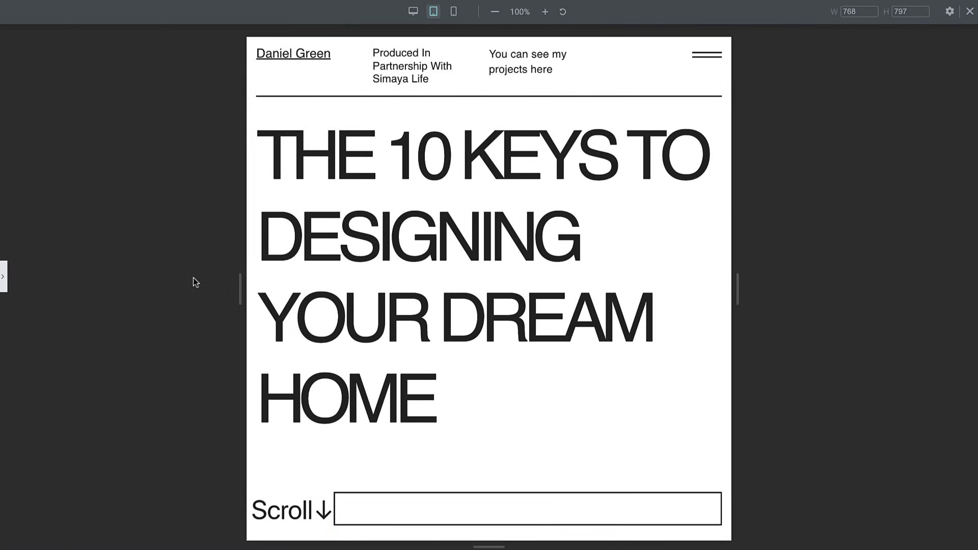
# Scroll the tablet preview through 01 COLORS and 02 DETAILS to check the snapping.
pyautogui.scroll(-3, 396, 296)
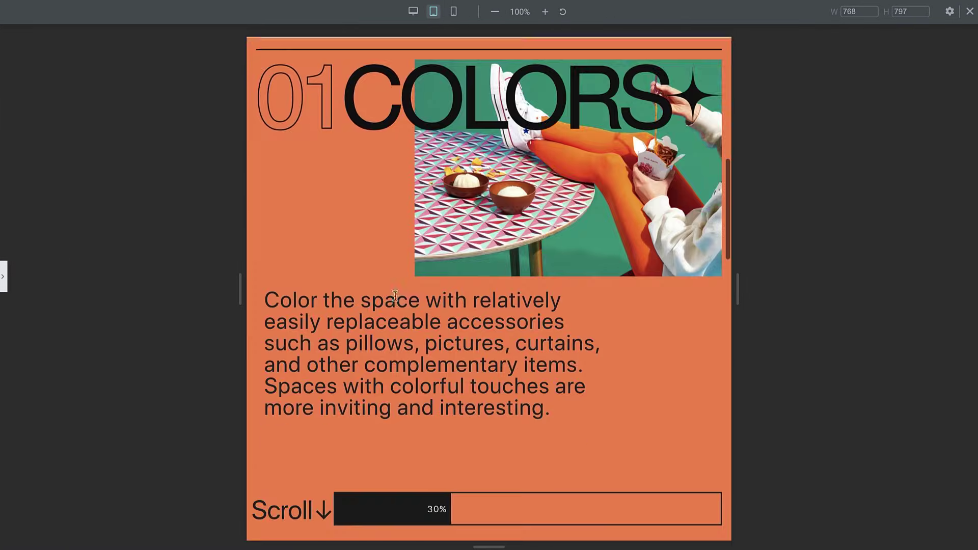
pyautogui.scroll(-3, 395, 295)
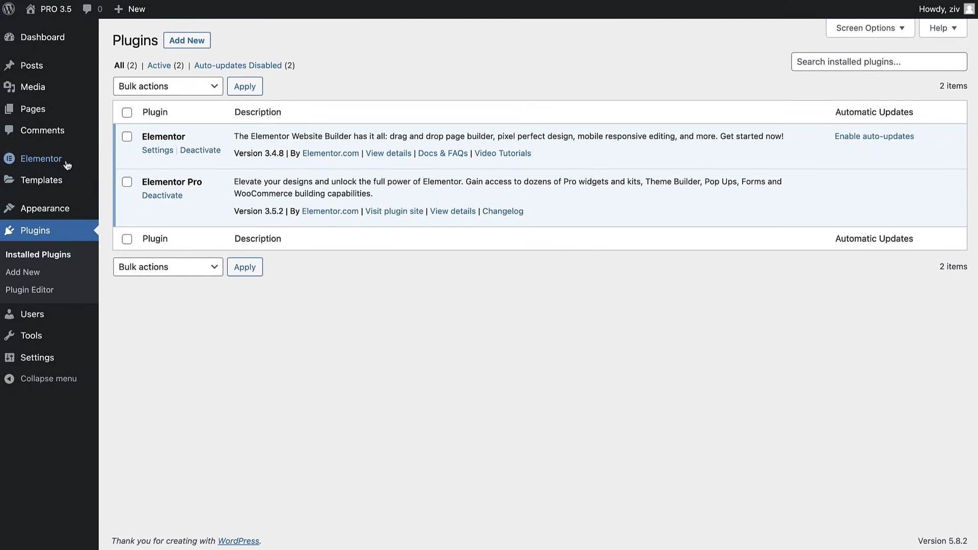
# Set the Scroll Snap experiment to Active in Elementor > Settings > Experiments.
pyautogui.moveTo(61, 162)
pyautogui.click(145, 164)
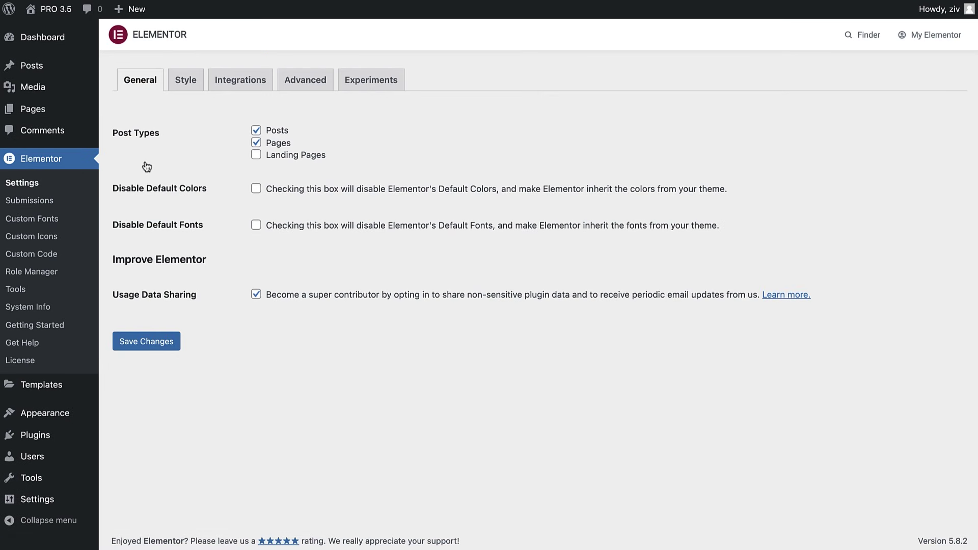
pyautogui.click(389, 91)
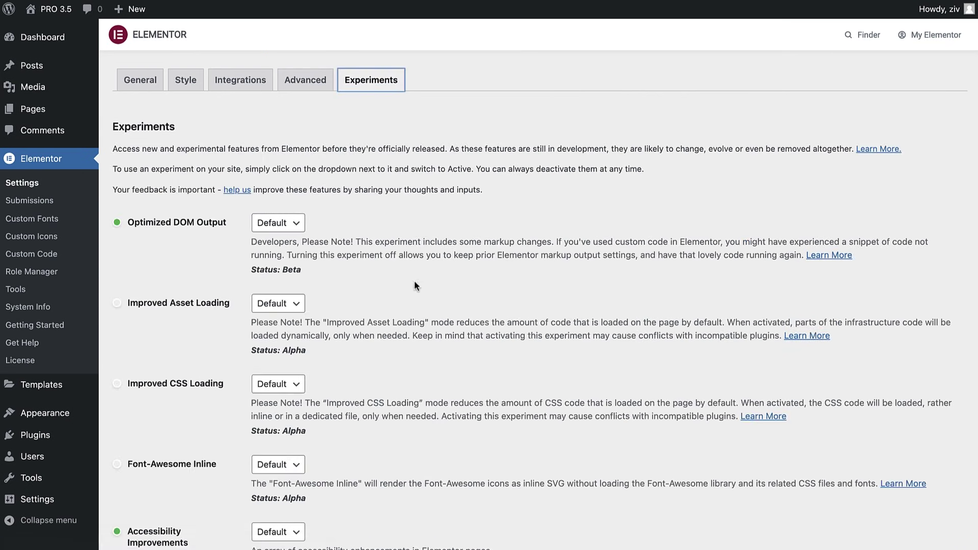
pyautogui.scroll(-15, 415, 320)
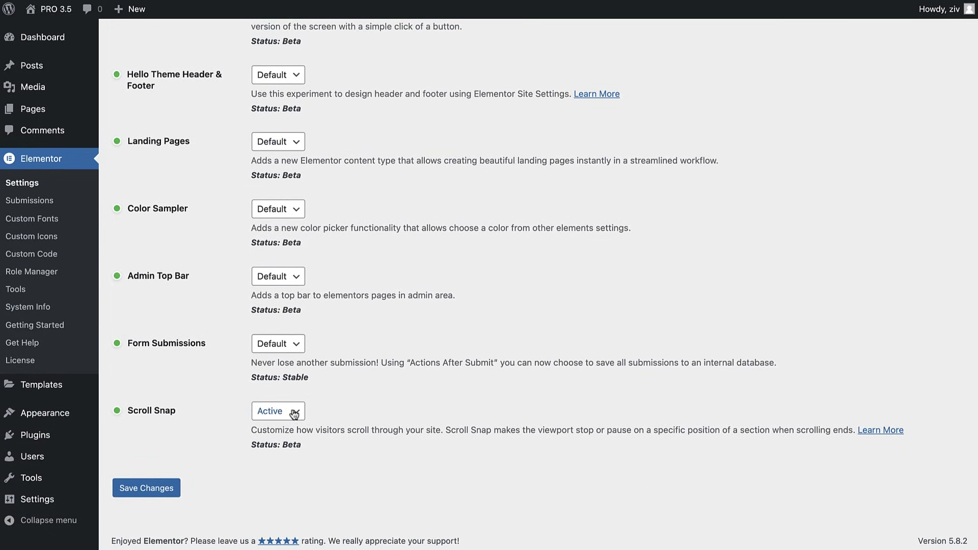
pyautogui.click(292, 415)
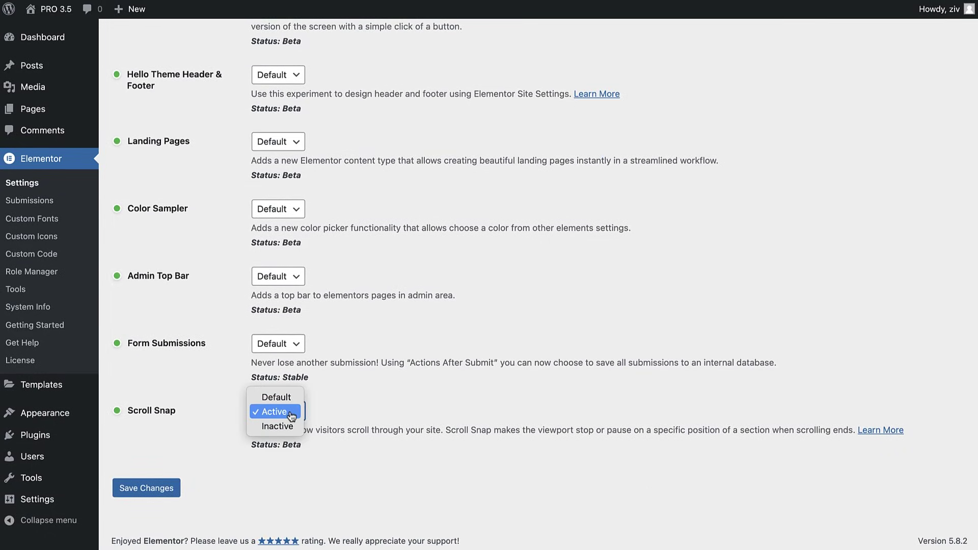
pyautogui.click(291, 414)
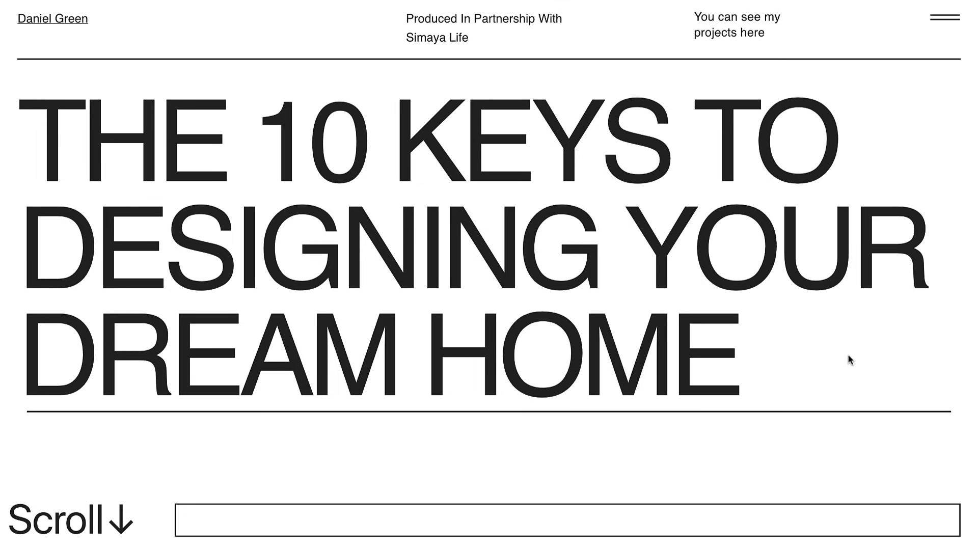
# Scroll down through the orange, pink and yellow sections, then back up to 02 DETAILS.
pyautogui.scroll(-5, 848, 353)
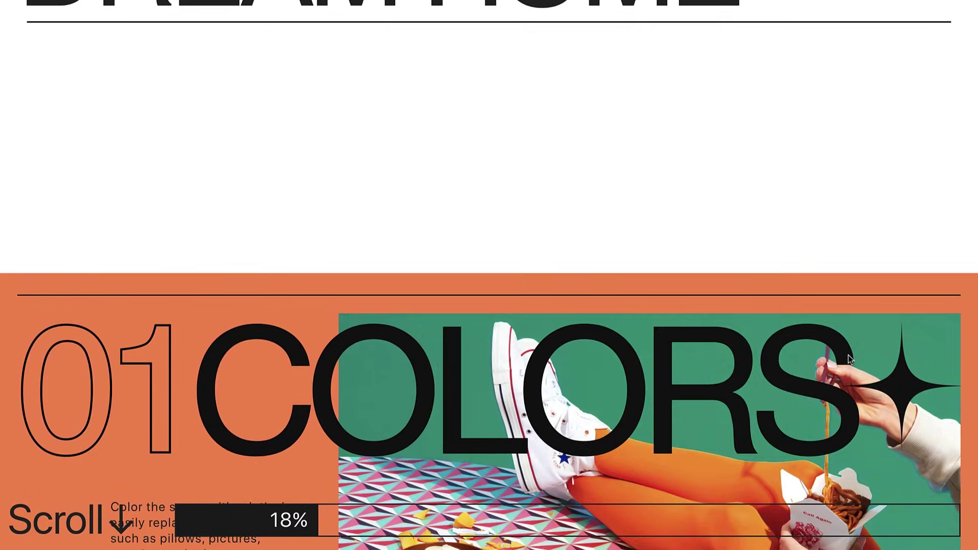
pyautogui.scroll(-5, 848, 355)
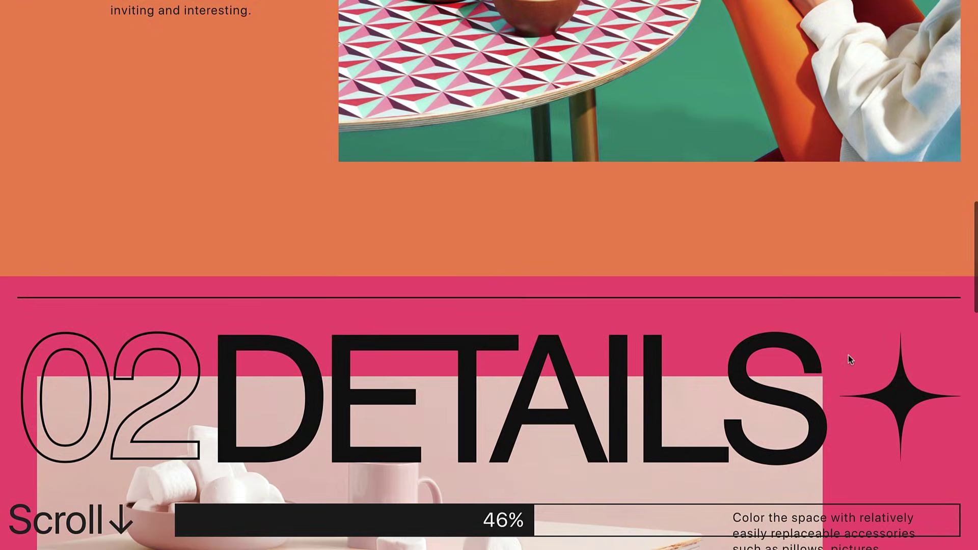
pyautogui.scroll(-3, 848, 356)
pyautogui.scroll(-1, 848, 355)
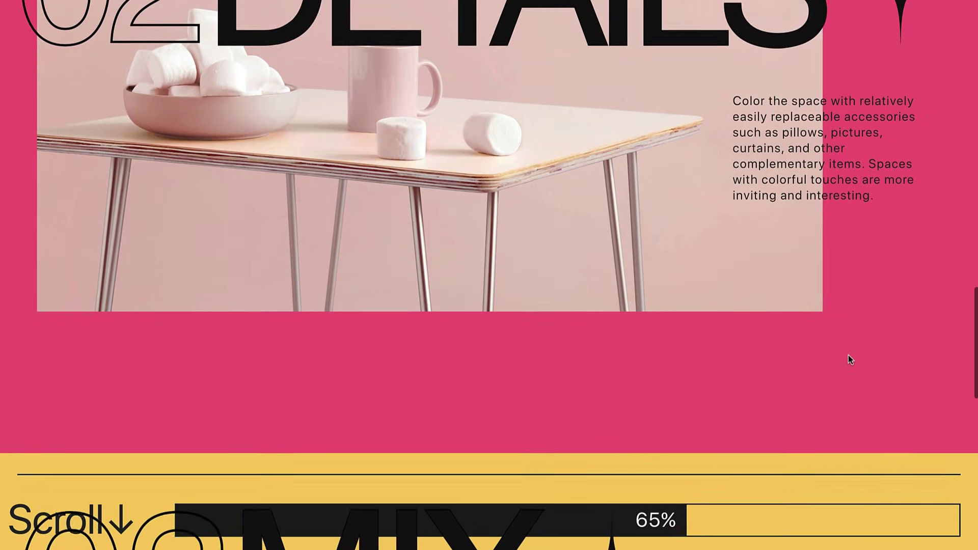
pyautogui.scroll(4, 848, 356)
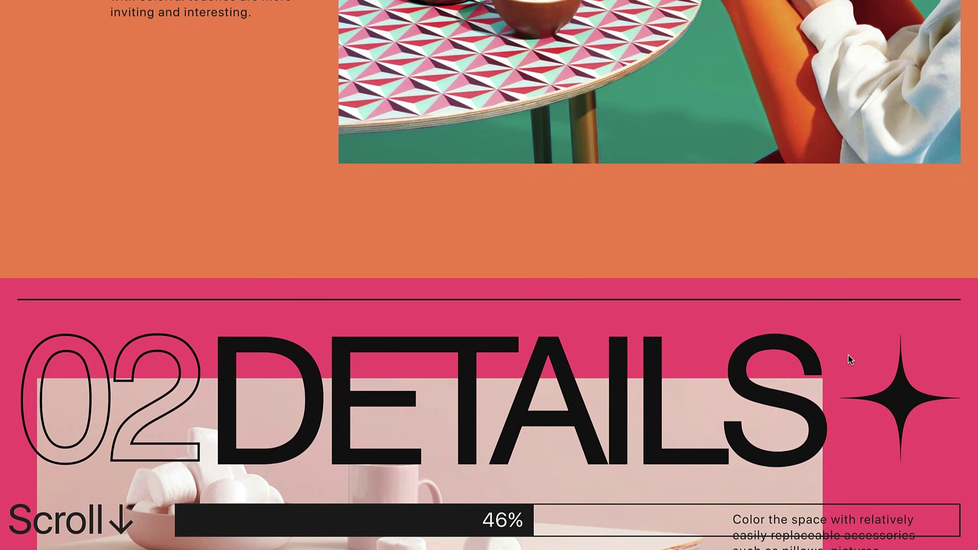
pyautogui.scroll(5, 848, 356)
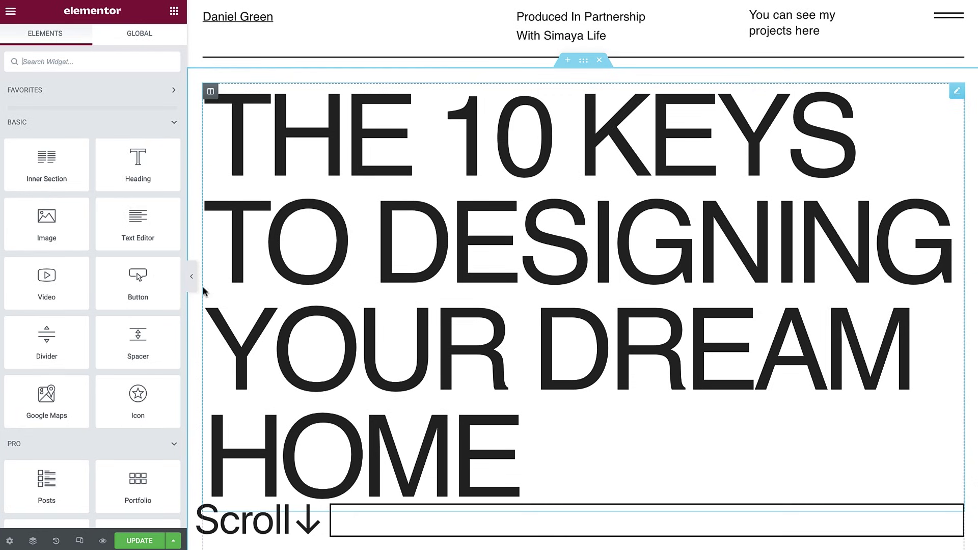
# Switch on page Scroll Snap under Page Settings > Advanced with Snap Position Top, then preview.
pyautogui.click(10, 542)
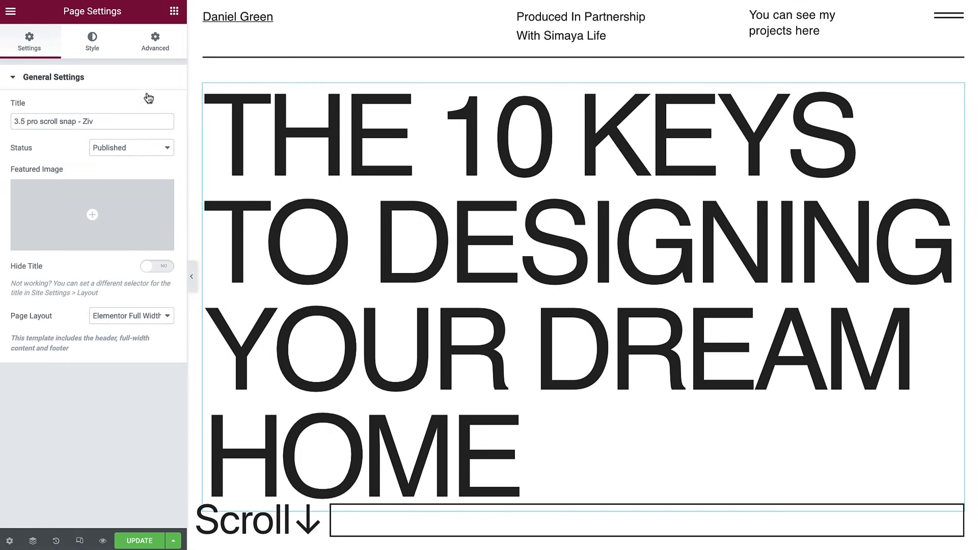
pyautogui.click(155, 47)
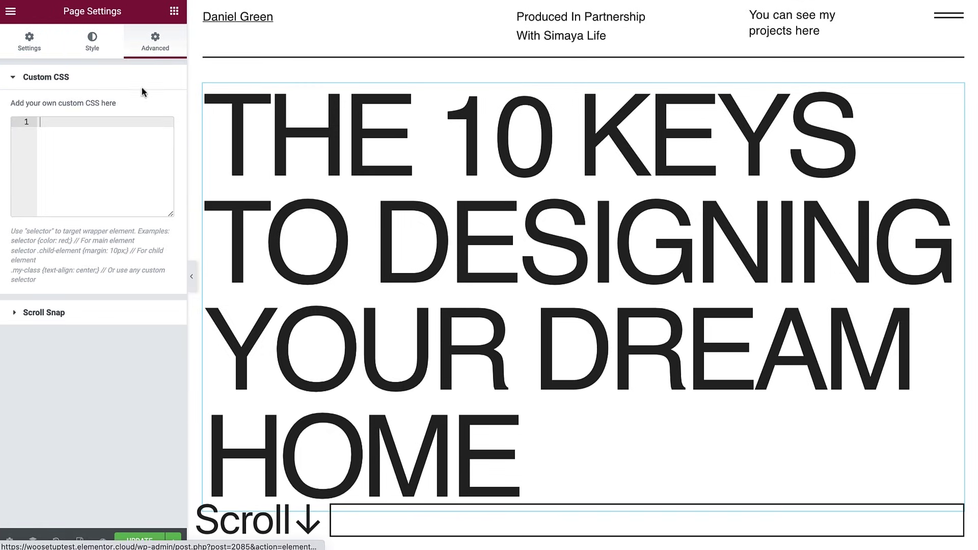
pyautogui.click(123, 314)
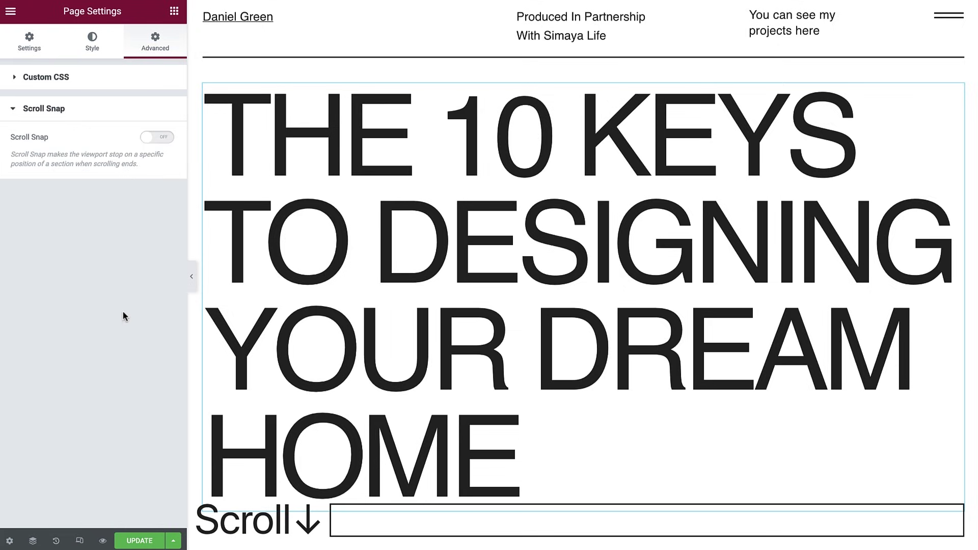
pyautogui.click(159, 139)
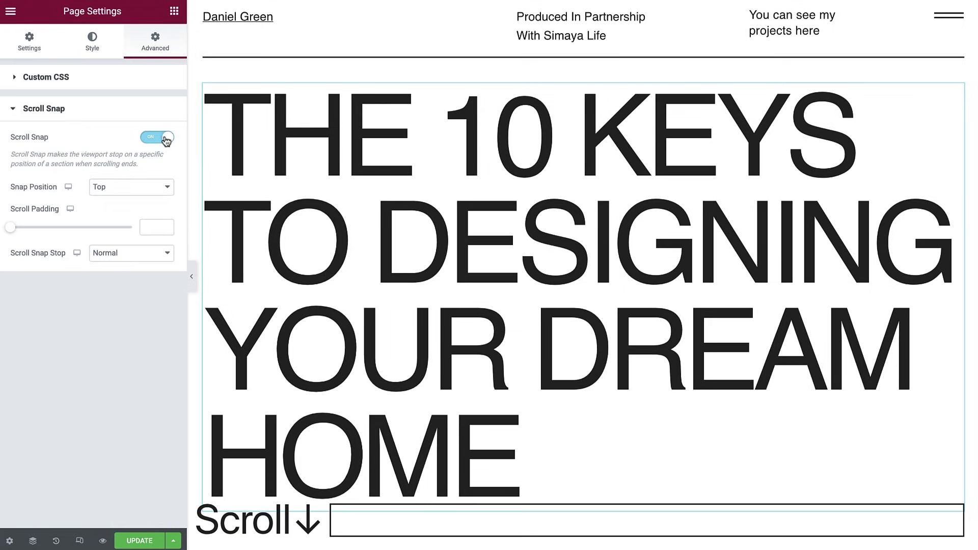
pyautogui.click(156, 190)
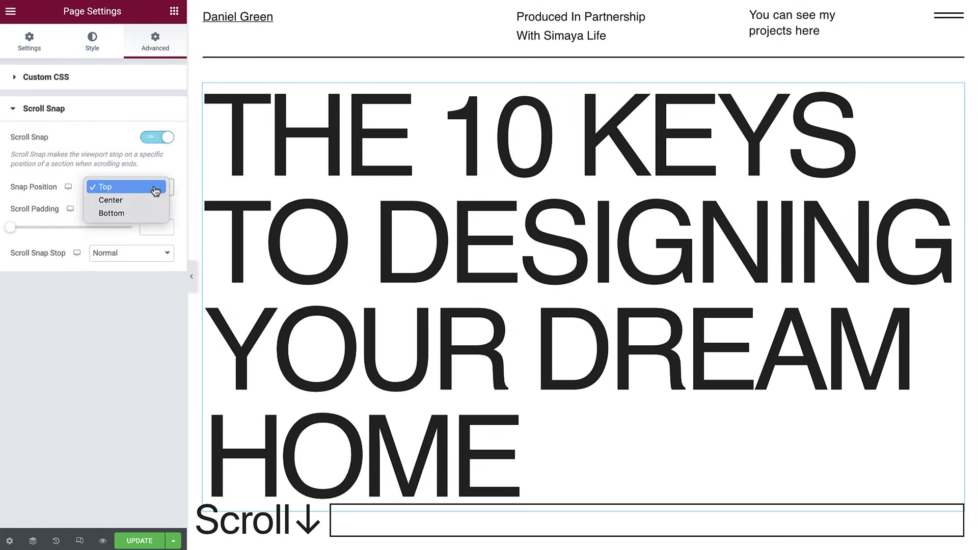
pyautogui.click(156, 191)
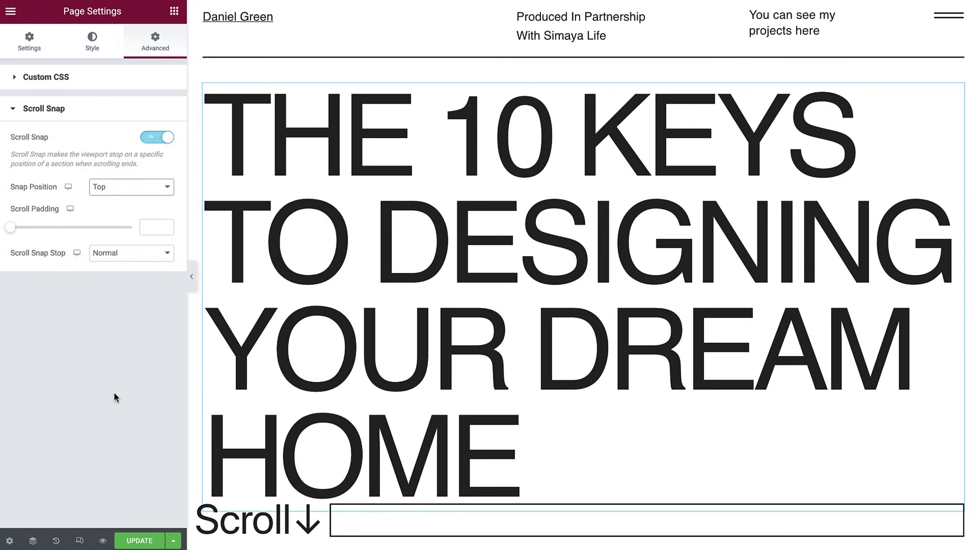
pyautogui.click(103, 540)
# Scroll the preview down and back up to confirm each colored section snaps in turn.
pyautogui.scroll(-5, 489, 275)
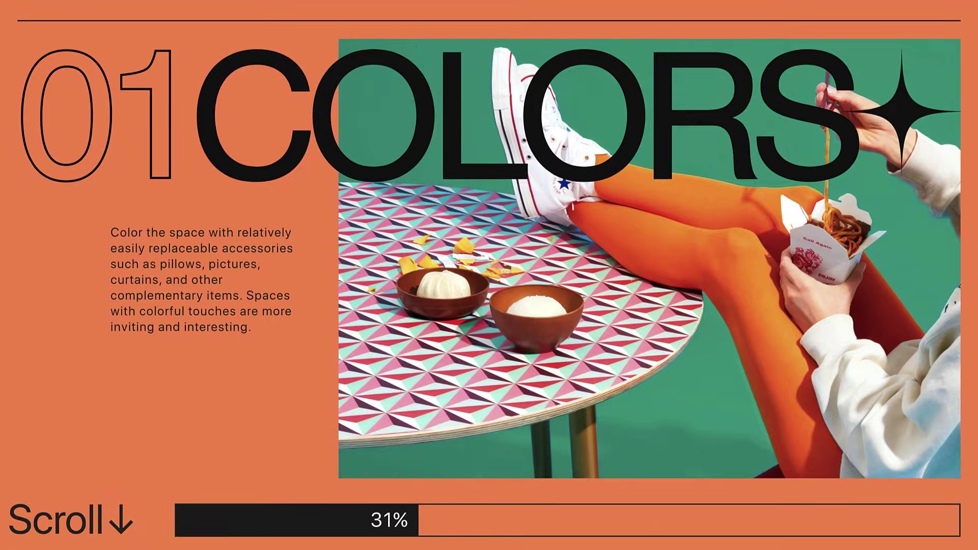
pyautogui.scroll(-5, 489, 275)
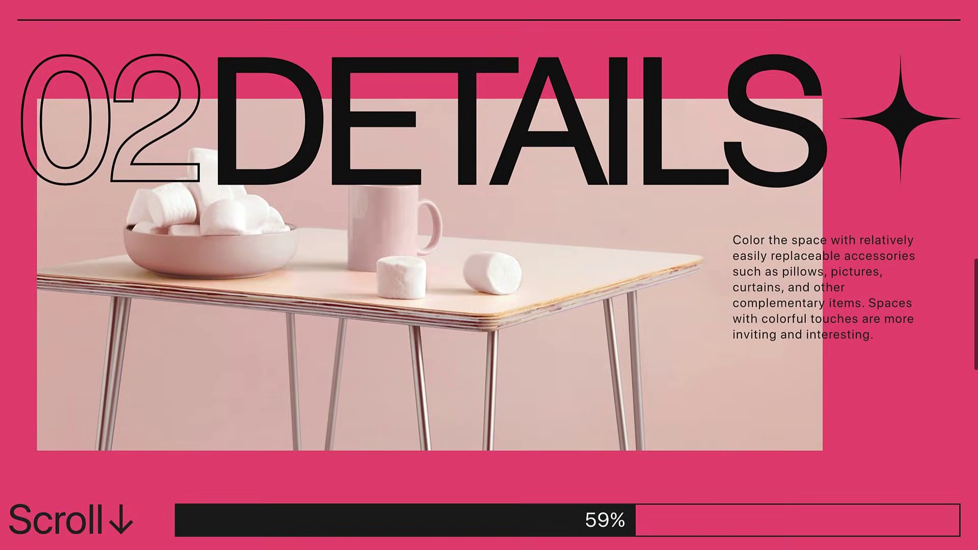
pyautogui.scroll(-5, 489, 276)
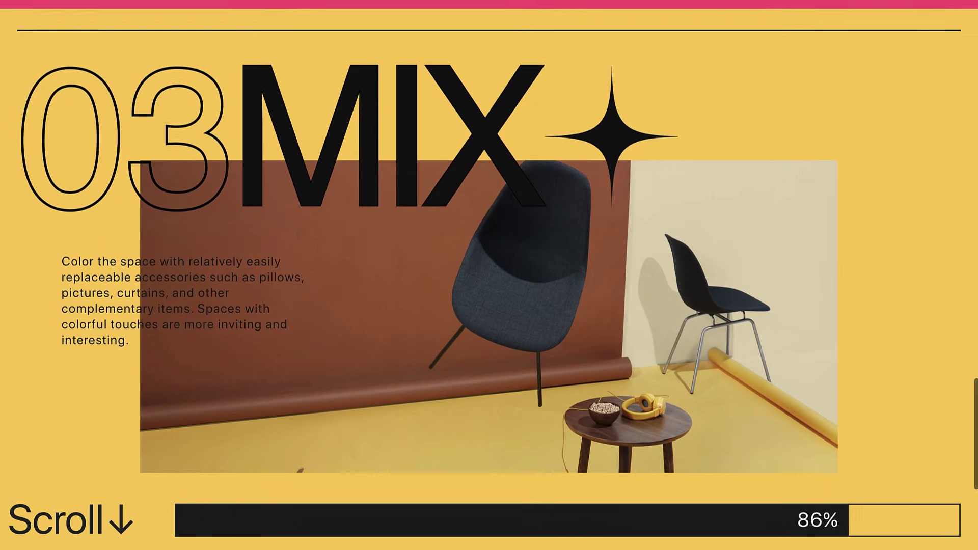
pyautogui.scroll(10, 489, 275)
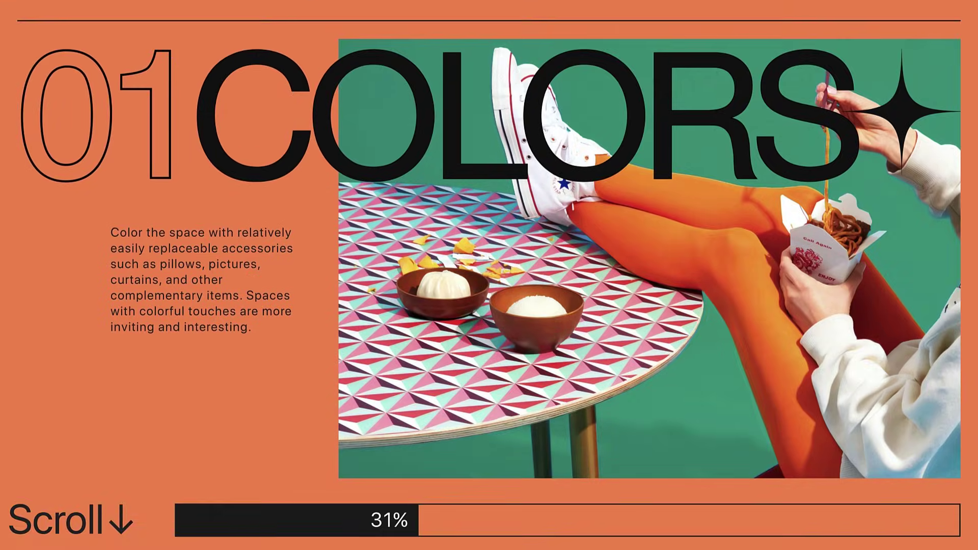
pyautogui.scroll(-5, 489, 275)
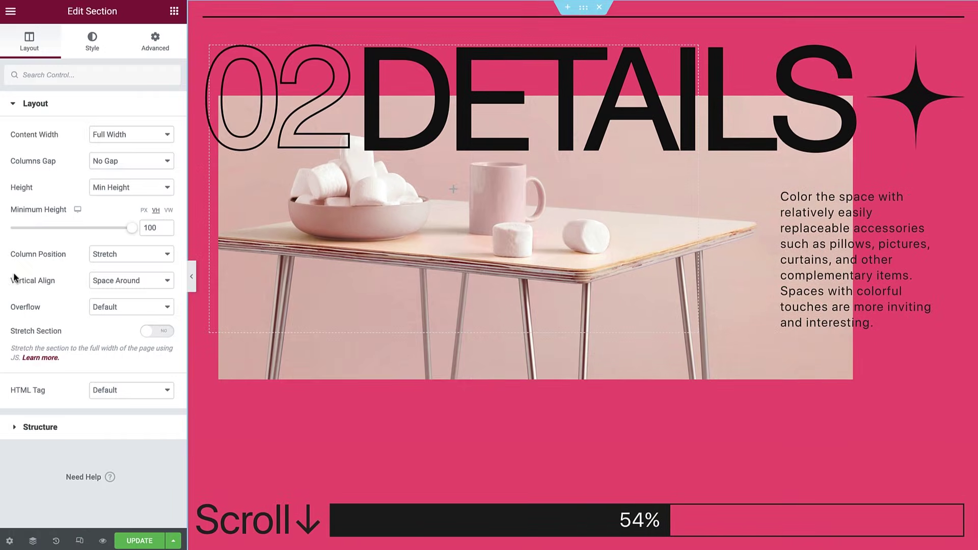
# Drag the 02 DETAILS Minimum Height slider from 100 toward 65 vh.
pyautogui.moveTo(131, 237)
pyautogui.mouseDown()
pyautogui.moveTo(94, 234)
pyautogui.moveTo(138, 240)
pyautogui.mouseUp()
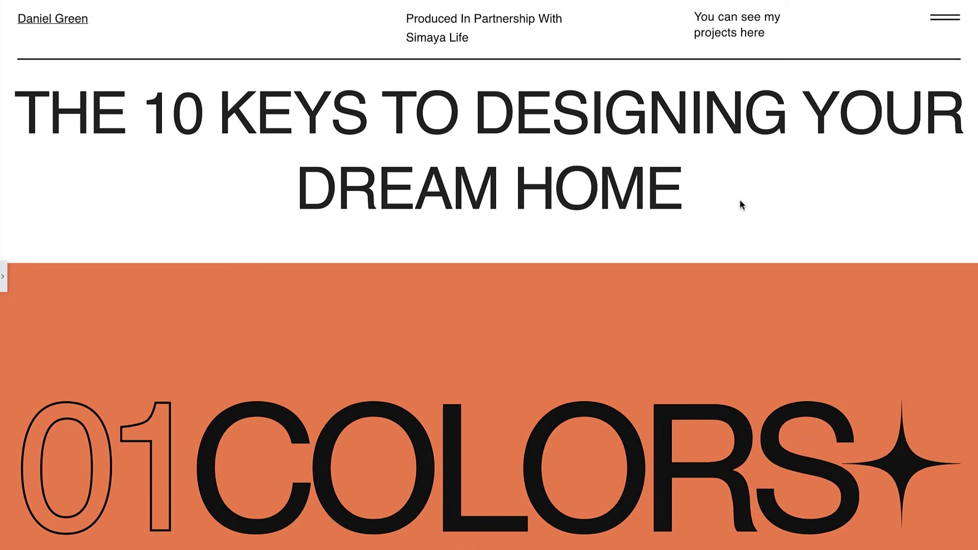
# Scroll the preview to test snapping, then reopen Page Settings and the Snap Position dropdown.
pyautogui.scroll(-5, 741, 204)
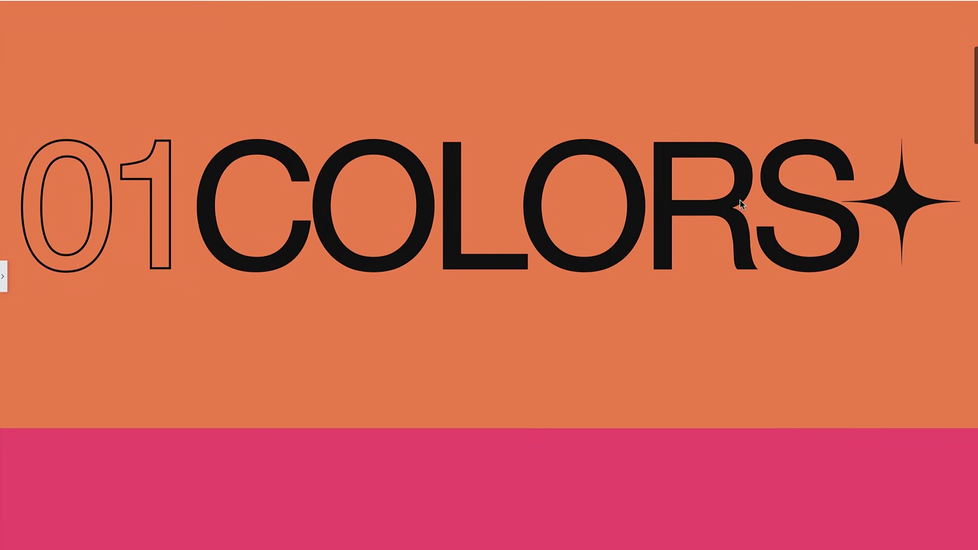
pyautogui.scroll(-8, 740, 200)
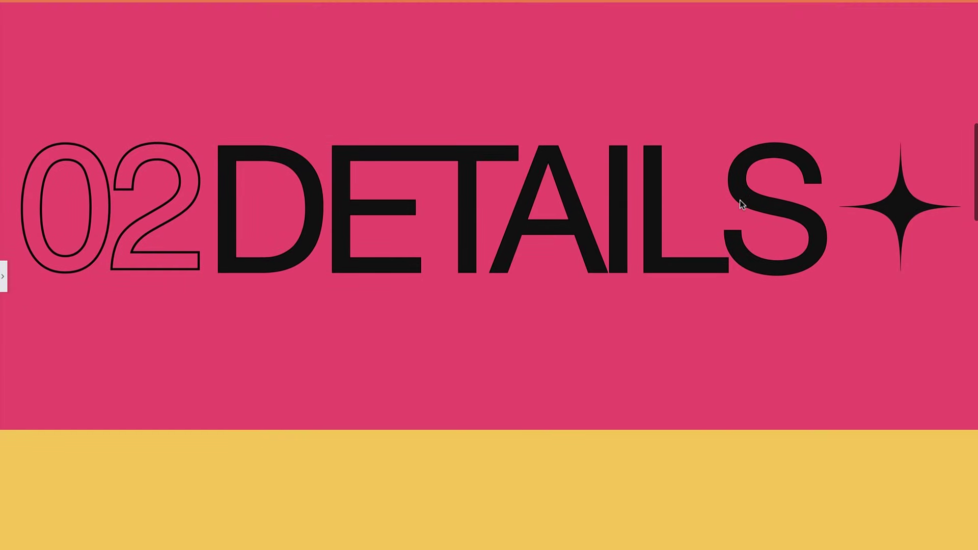
pyautogui.scroll(-8, 739, 201)
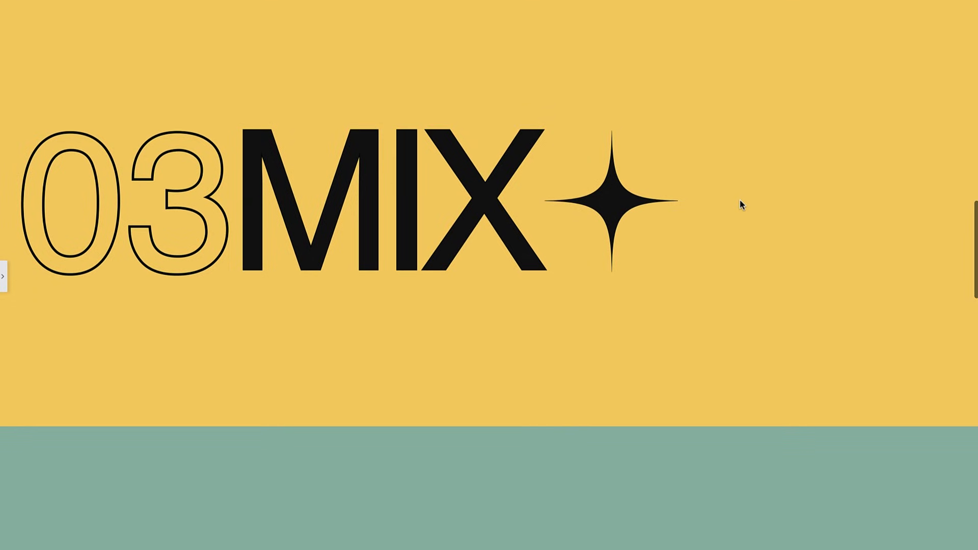
pyautogui.click(3, 276)
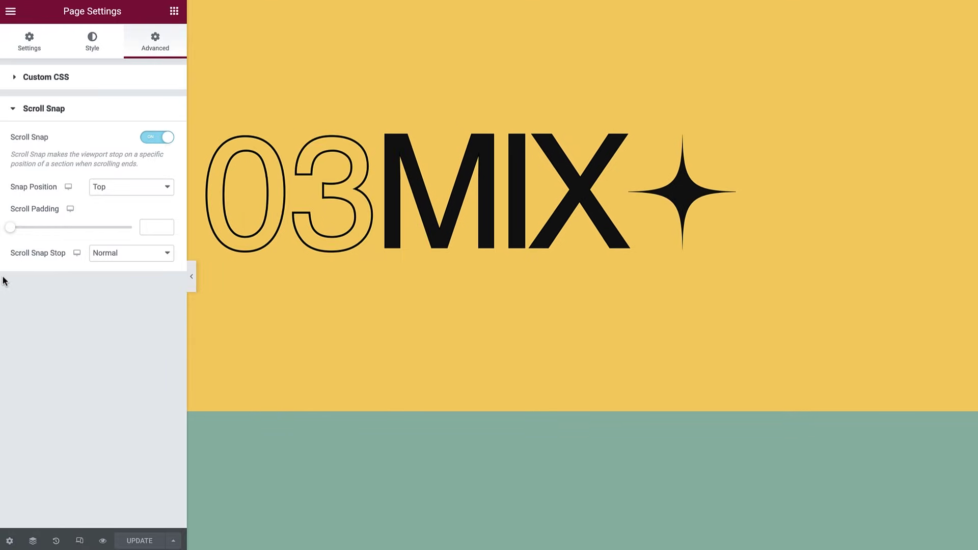
pyautogui.click(130, 189)
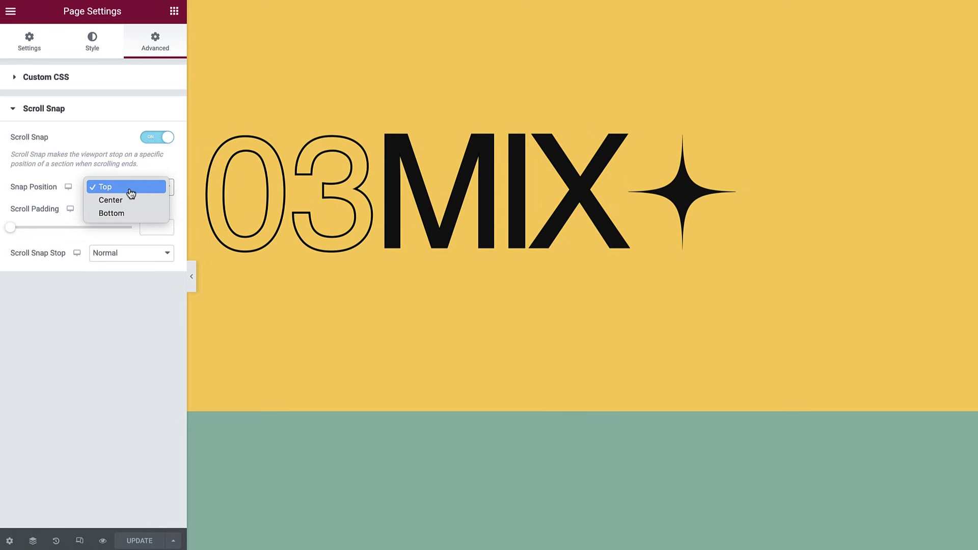
# Set Snap Position to Center and scroll up and down to test the centred snapping.
pyautogui.click(131, 202)
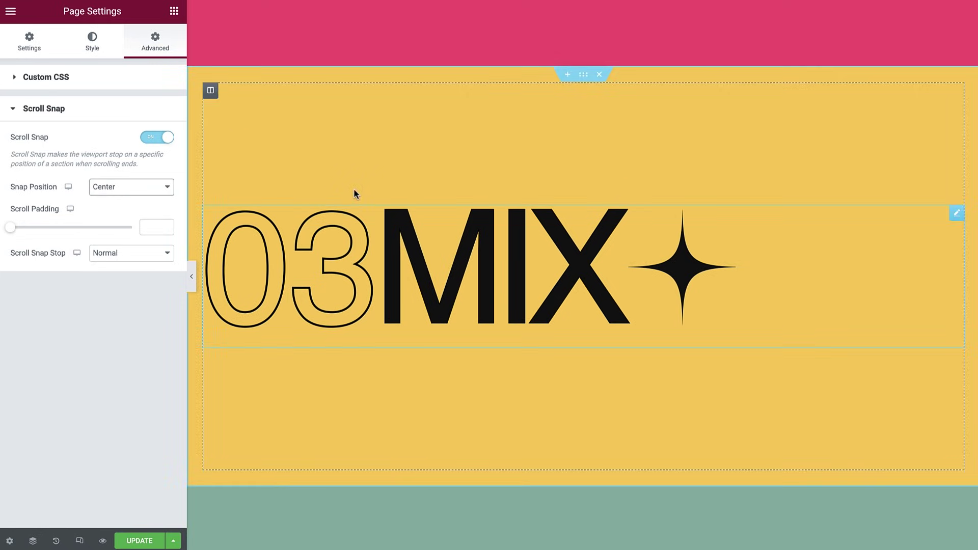
pyautogui.scroll(-1, 354, 191)
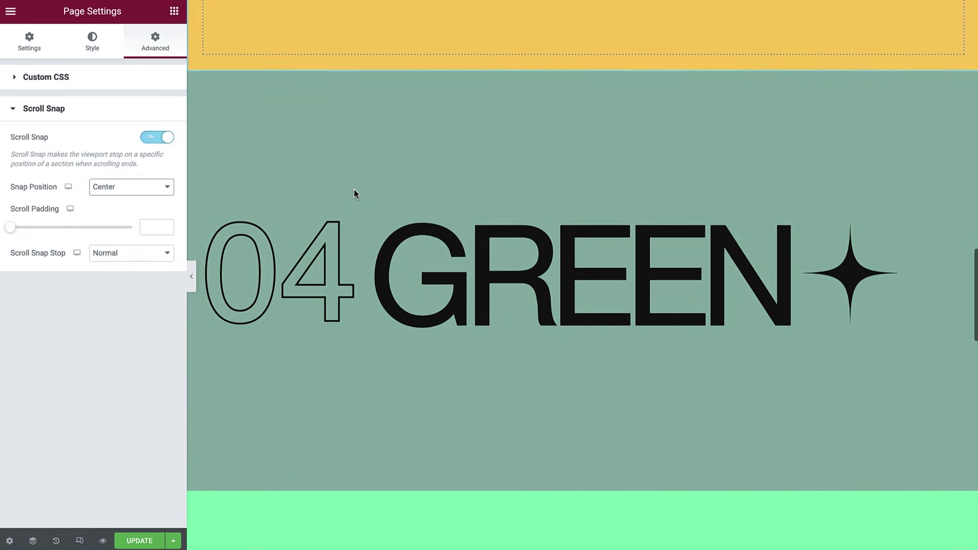
pyautogui.scroll(1, 354, 190)
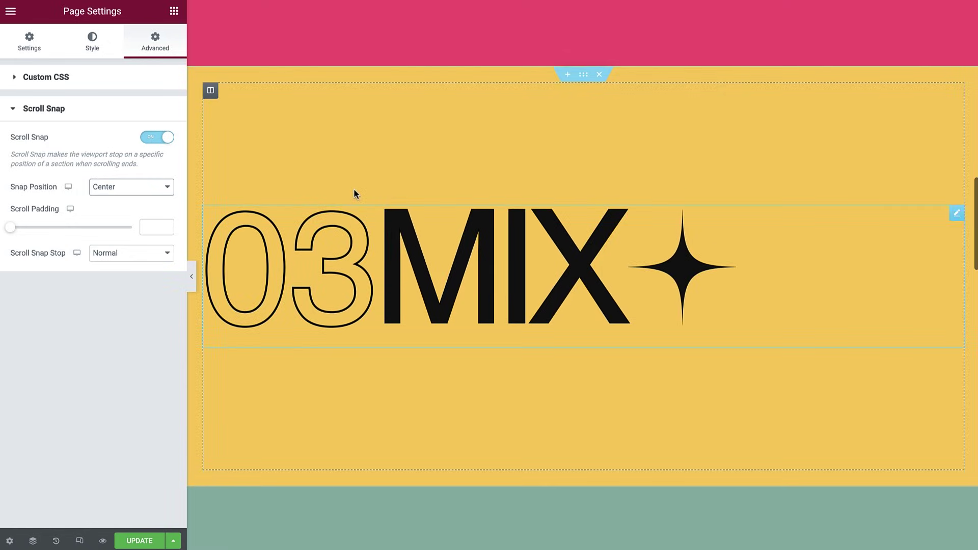
pyautogui.scroll(1, 353, 190)
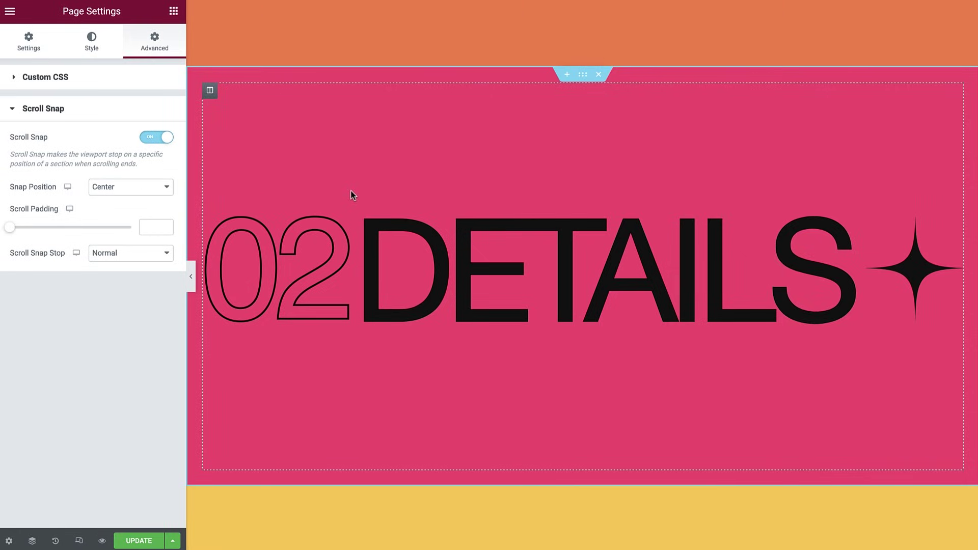
# Change Snap Position to Bottom and scroll through the sections to test it.
pyautogui.click(141, 187)
pyautogui.click(132, 202)
pyautogui.scroll(-2, 390, 212)
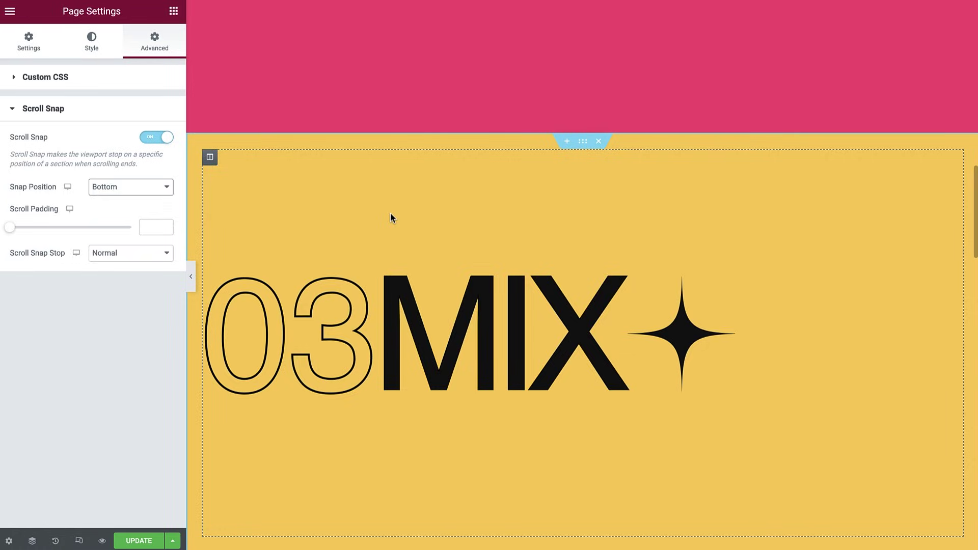
pyautogui.scroll(-3, 390, 213)
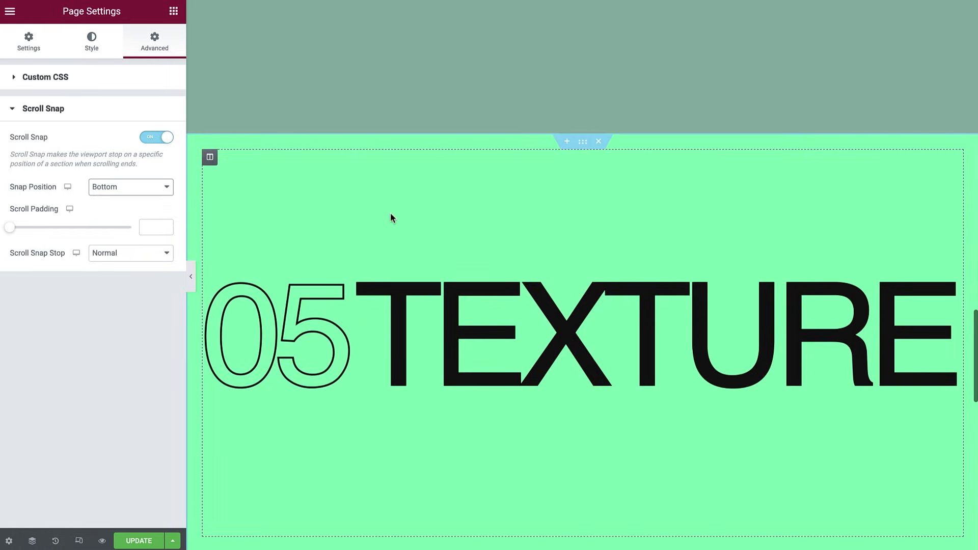
pyautogui.scroll(1, 390, 213)
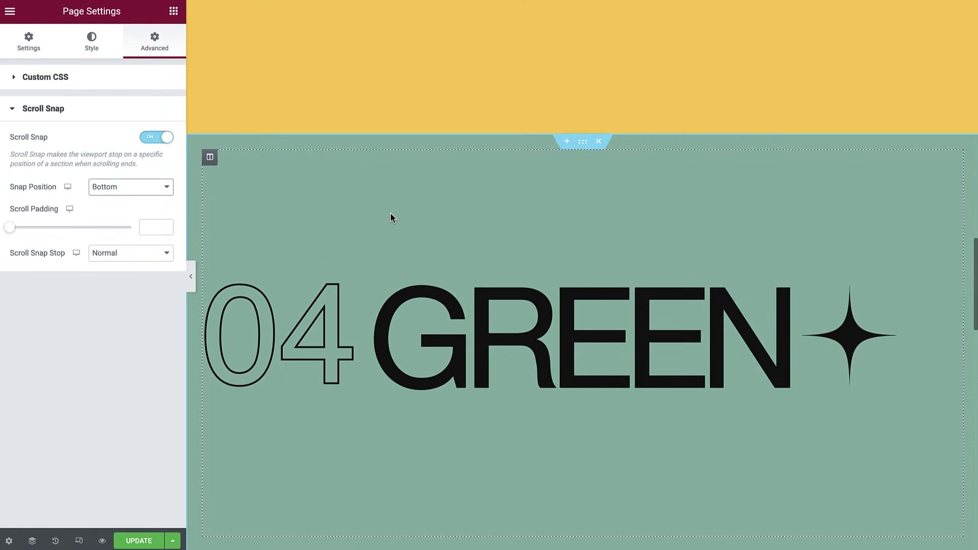
pyautogui.scroll(1, 391, 213)
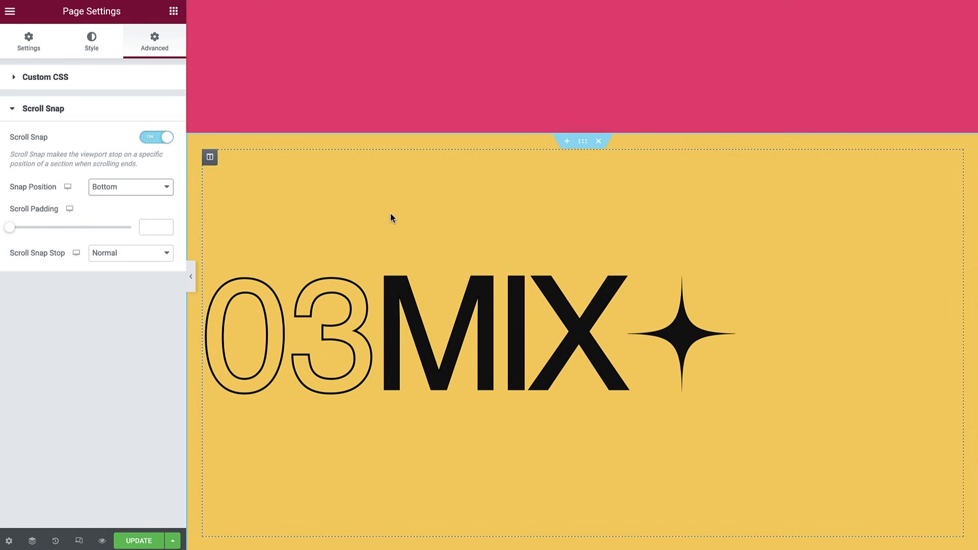
pyautogui.scroll(1, 390, 213)
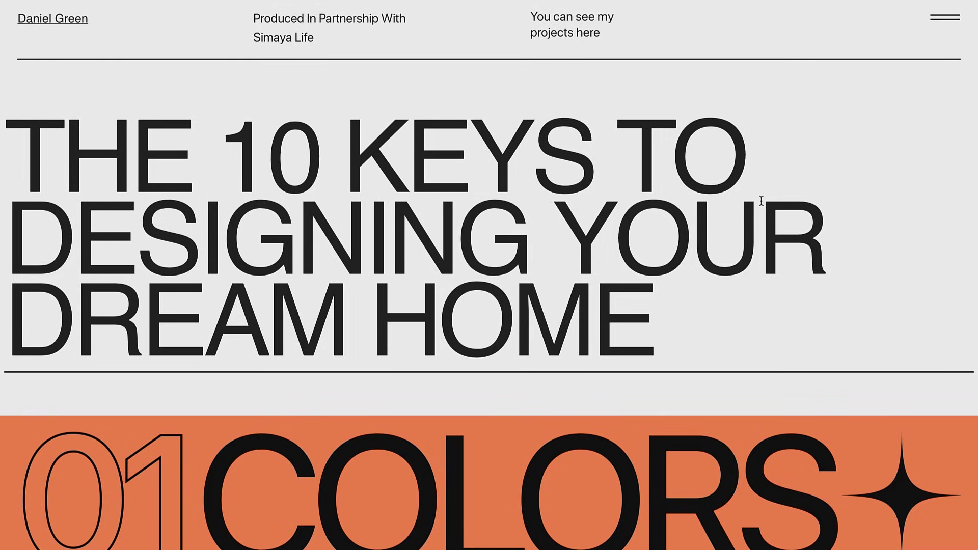
# Scroll through the bottom-snapping preview until the 05 TEXTURE section is reached.
pyautogui.scroll(-5, 761, 200)
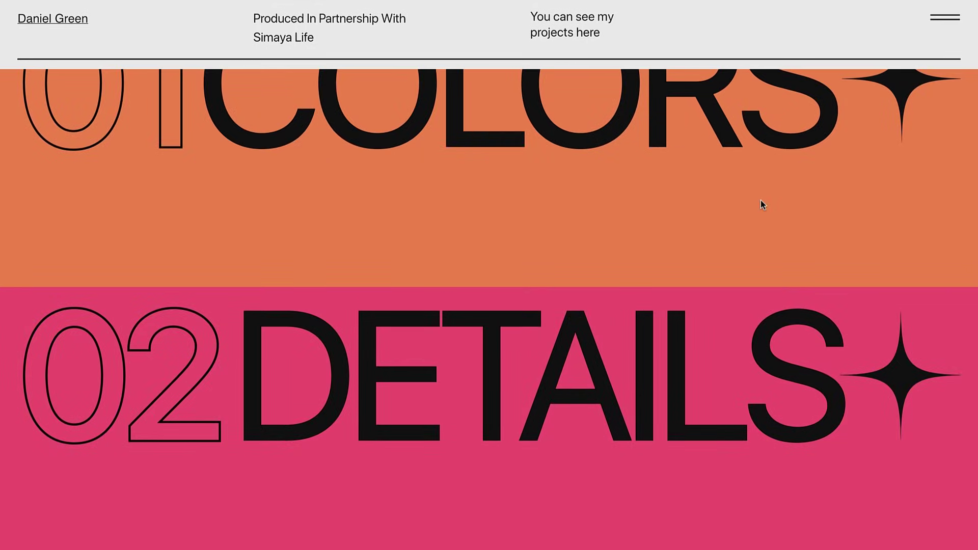
pyautogui.scroll(-5, 762, 205)
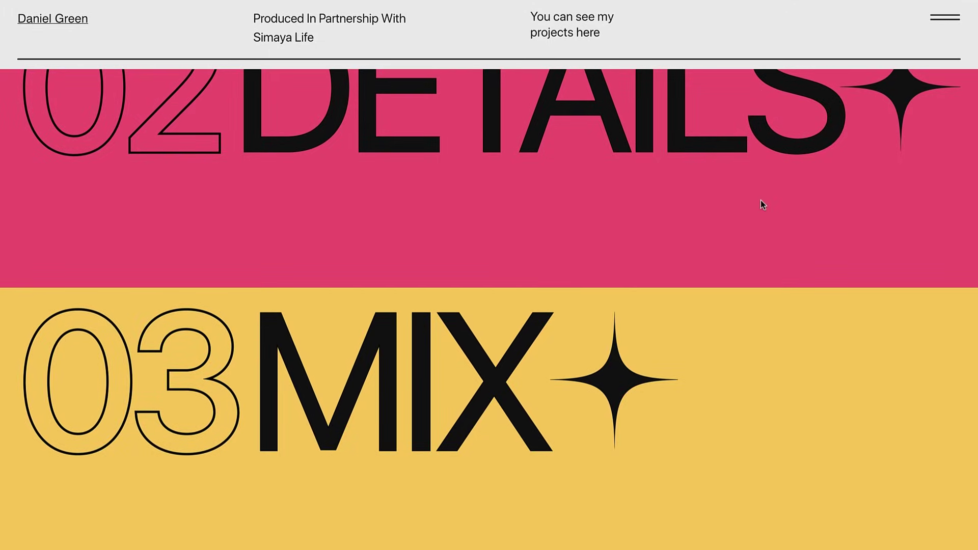
pyautogui.scroll(-10, 762, 204)
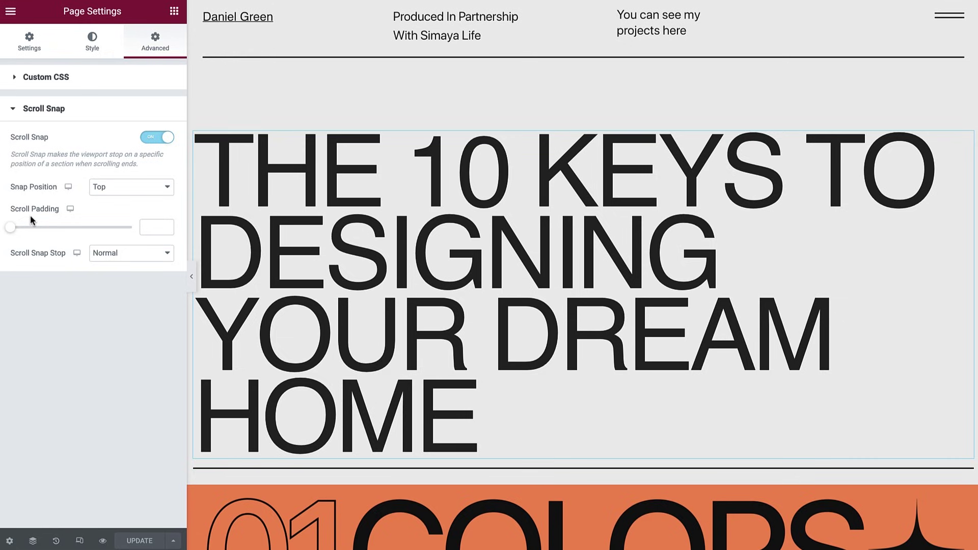
# Enter a Scroll Padding of 110 and scroll the live preview to test the offset.
pyautogui.click(149, 228)
pyautogui.write('110')
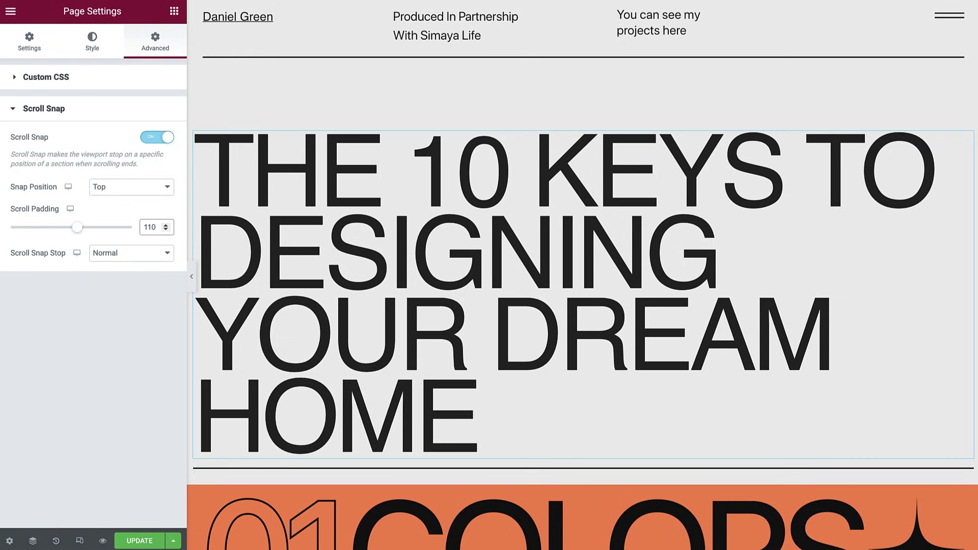
pyautogui.click(102, 541)
pyautogui.scroll(-3, 744, 296)
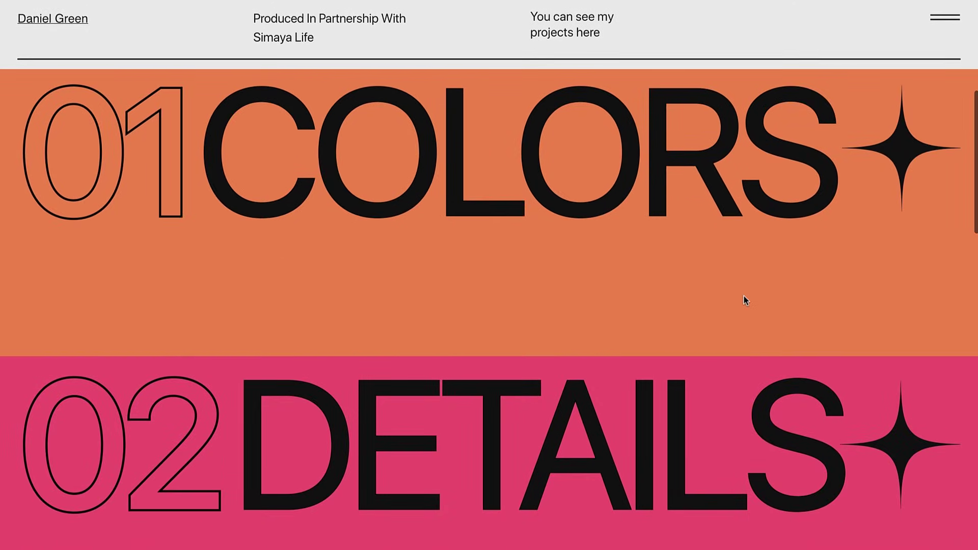
pyautogui.scroll(-2, 744, 301)
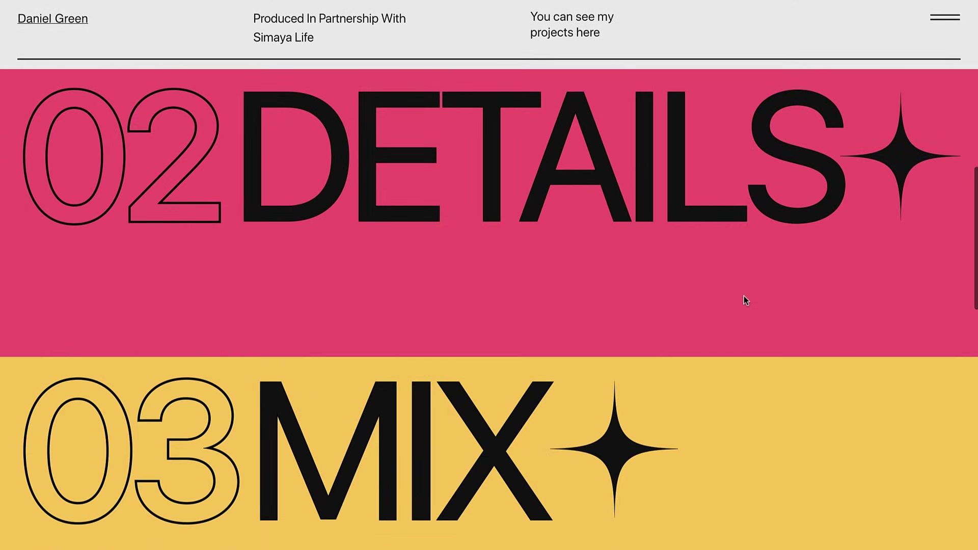
pyautogui.scroll(-4, 744, 297)
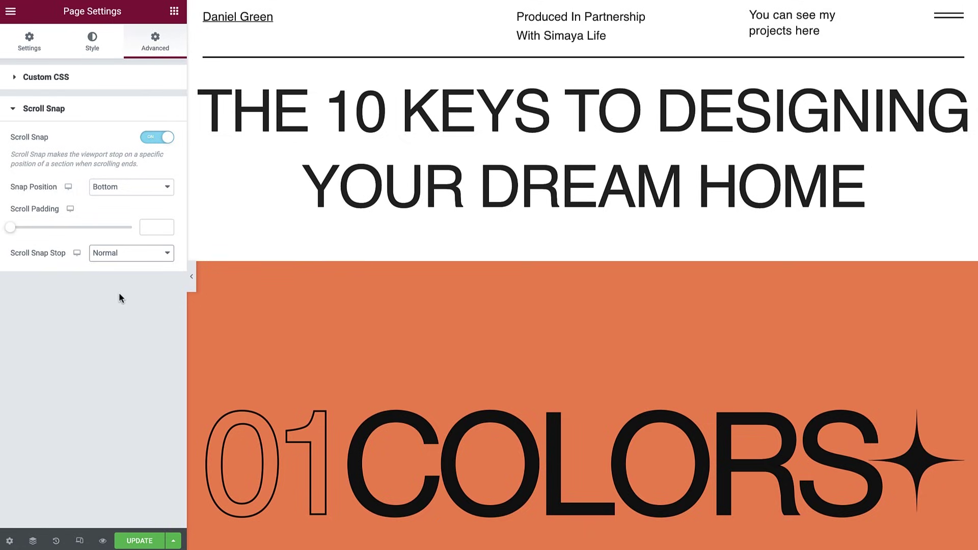
pyautogui.click(118, 259)
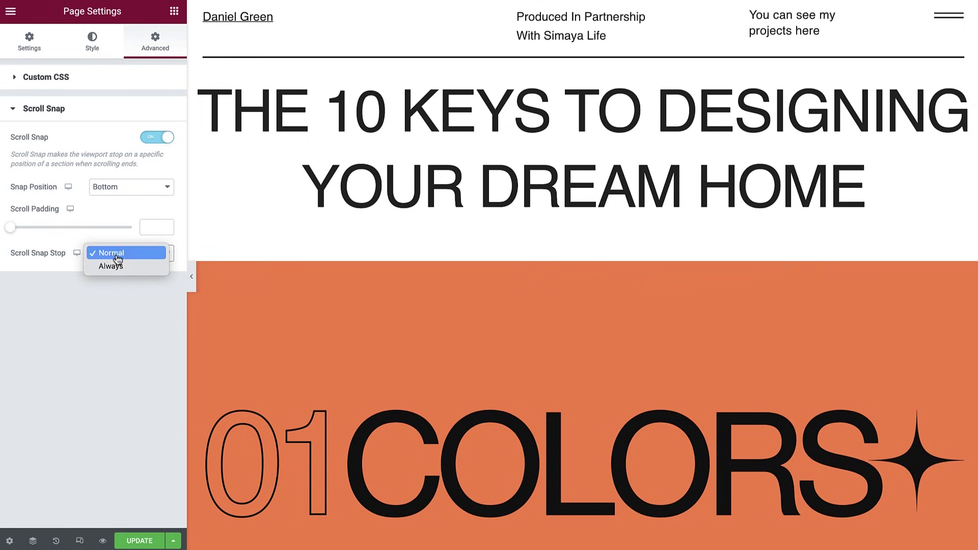
pyautogui.click(118, 259)
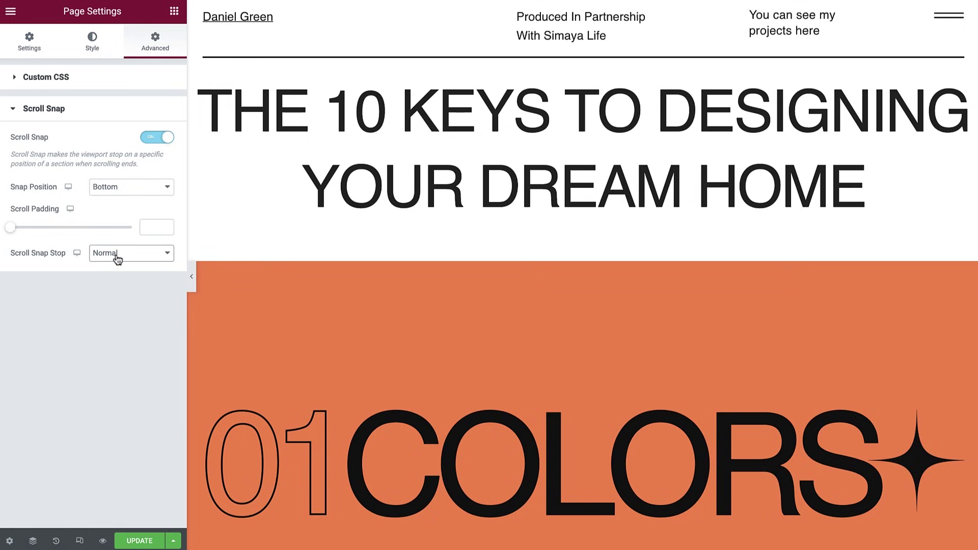
pyautogui.scroll(-5, 383, 299)
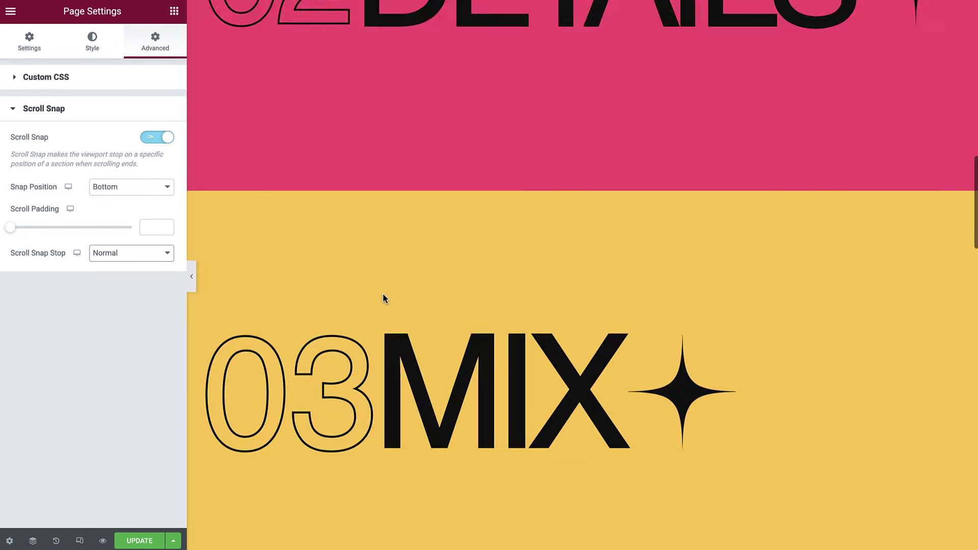
pyautogui.scroll(3, 385, 299)
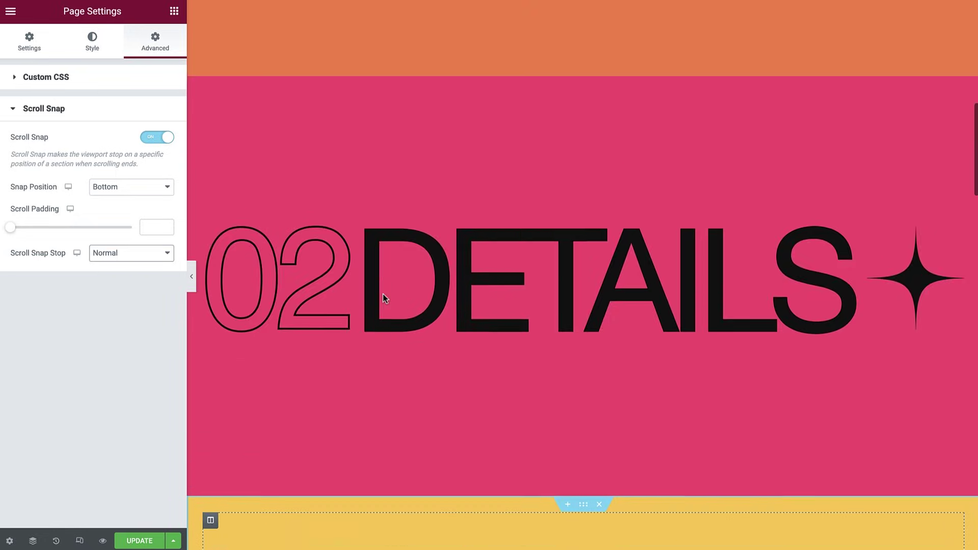
pyautogui.scroll(-5, 385, 299)
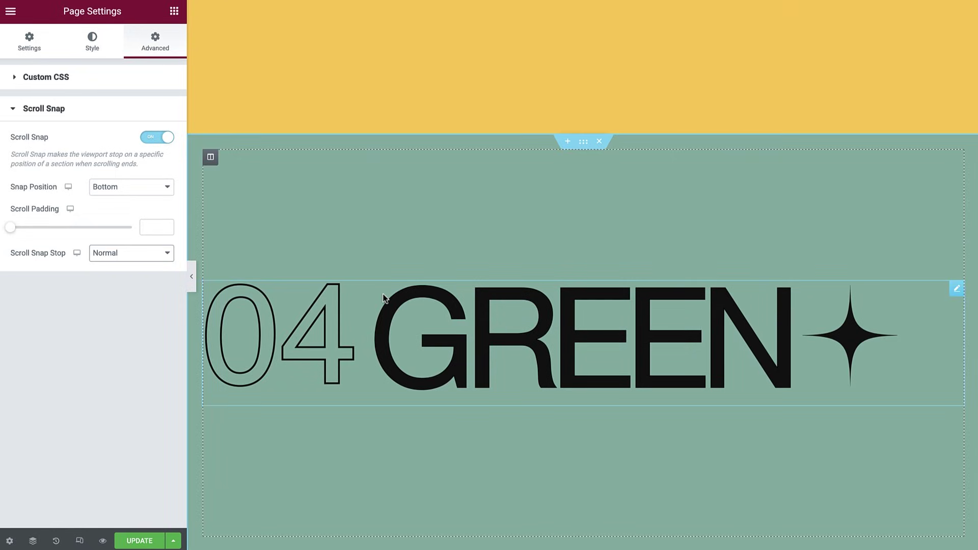
pyautogui.scroll(-3, 385, 299)
pyautogui.scroll(10, 384, 297)
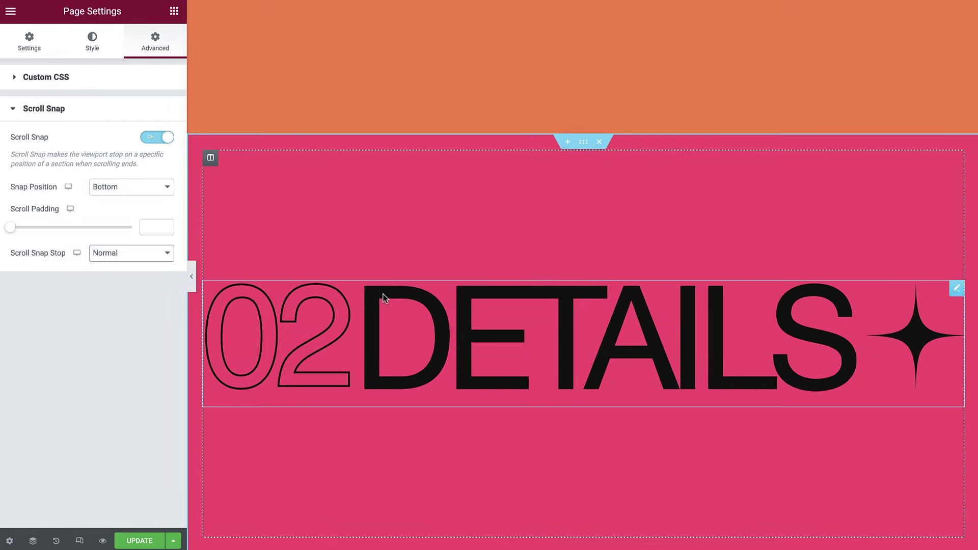
# Set Scroll Snap Stop to Always and scroll the canvas up and down, landing on 03 MIX.
pyautogui.click(155, 256)
pyautogui.press('Escape')
pyautogui.scroll(5, 334, 305)
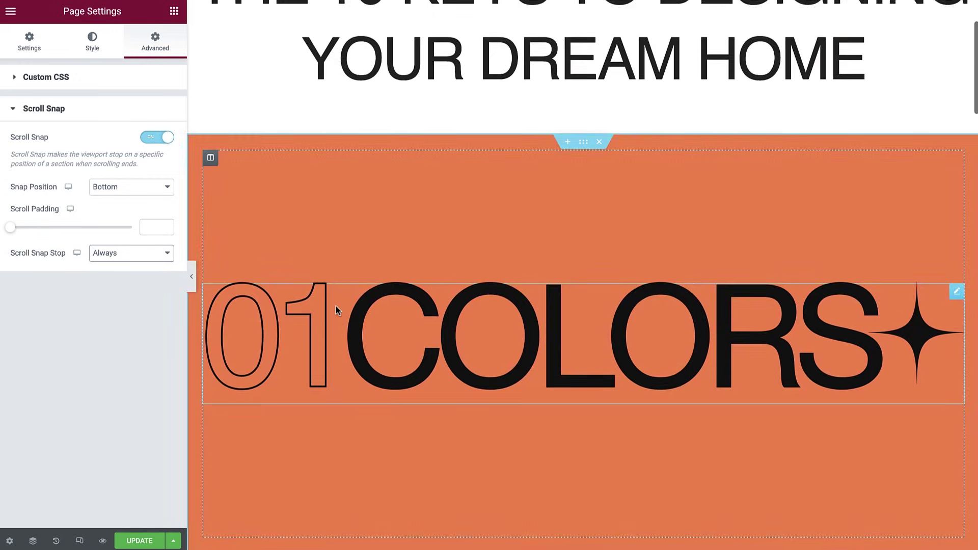
pyautogui.scroll(-5, 335, 305)
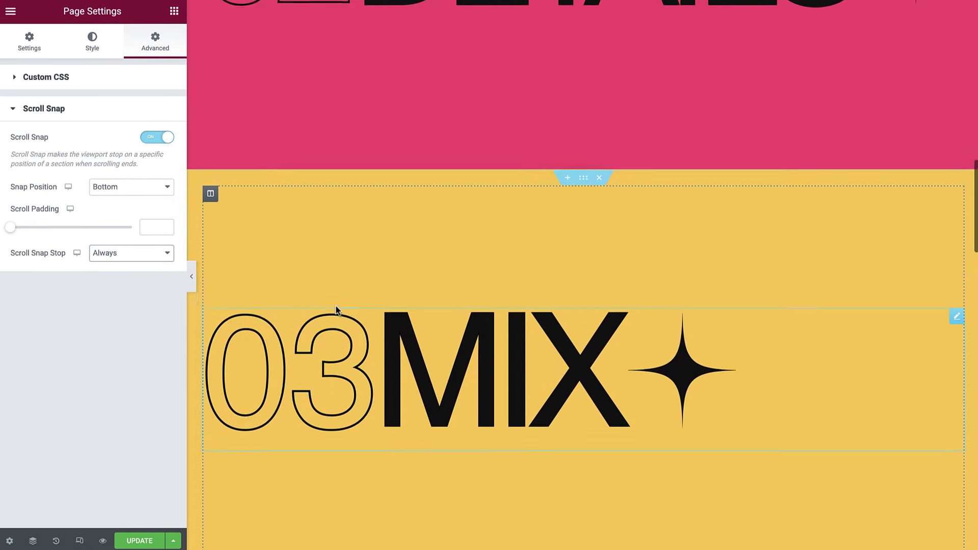
pyautogui.scroll(-3, 336, 306)
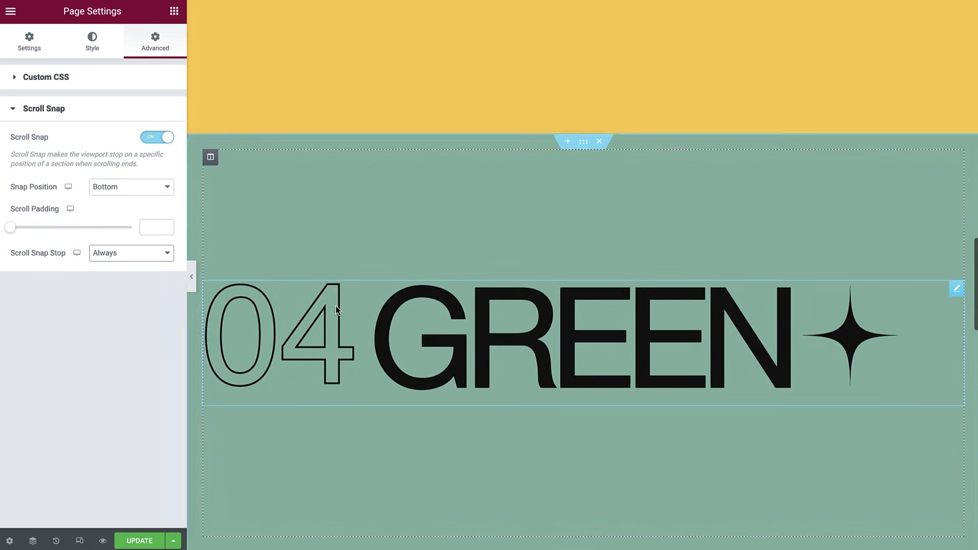
pyautogui.scroll(-3, 335, 305)
pyautogui.scroll(3, 336, 309)
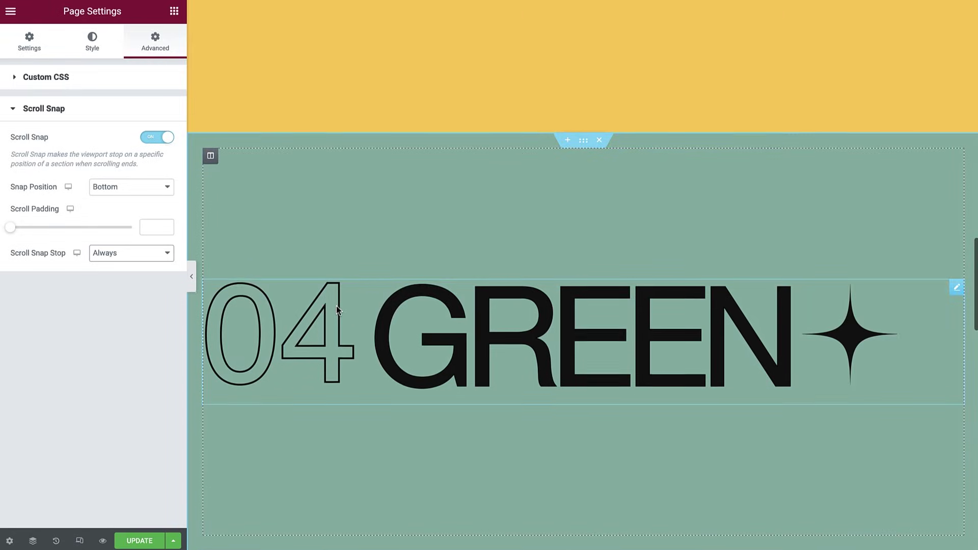
pyautogui.scroll(3, 336, 309)
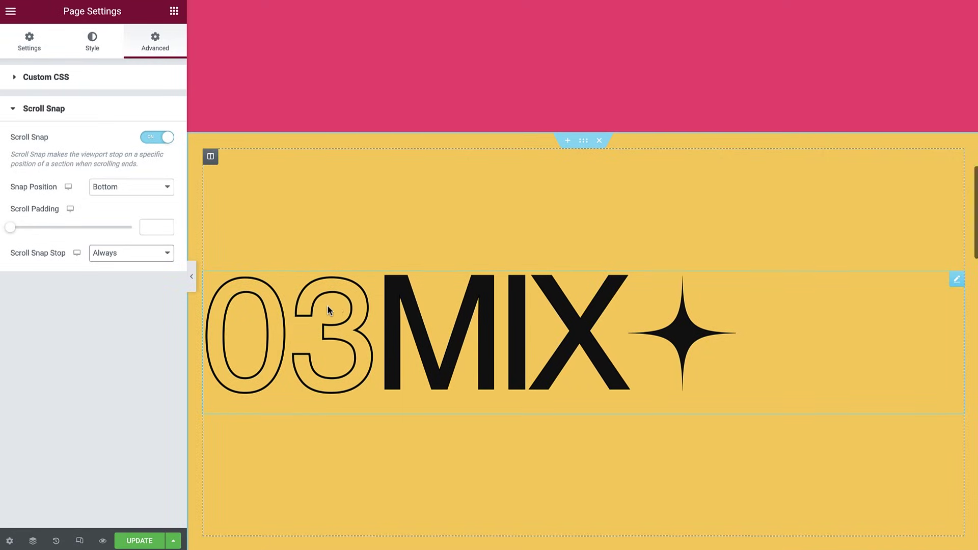
# Switch the editor to the 768 px Tablet view and open its Snap Position dropdown.
pyautogui.click(78, 254)
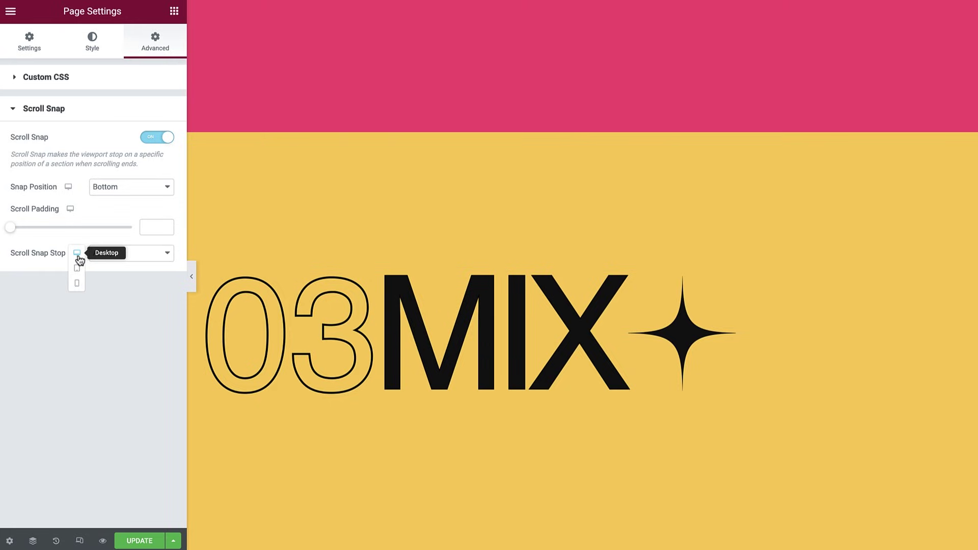
pyautogui.click(77, 253)
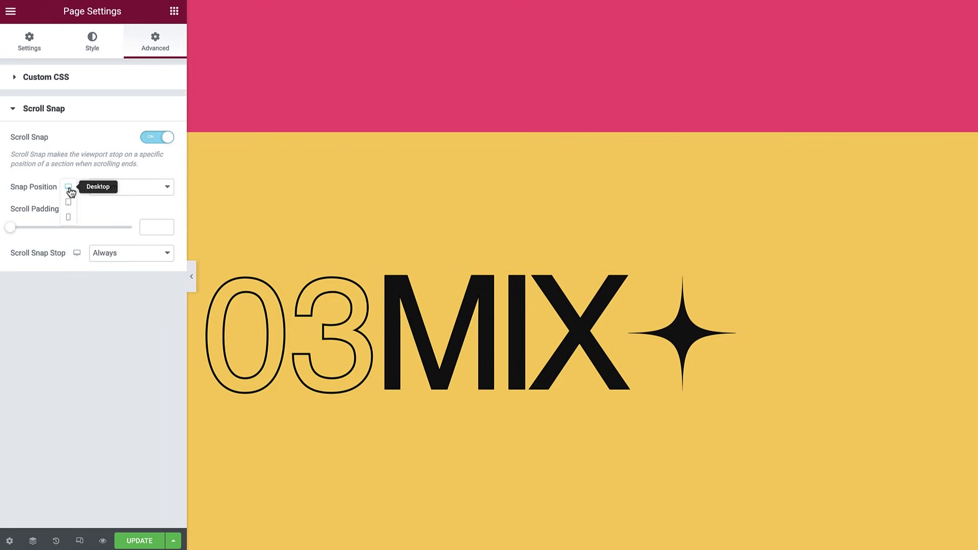
pyautogui.click(70, 203)
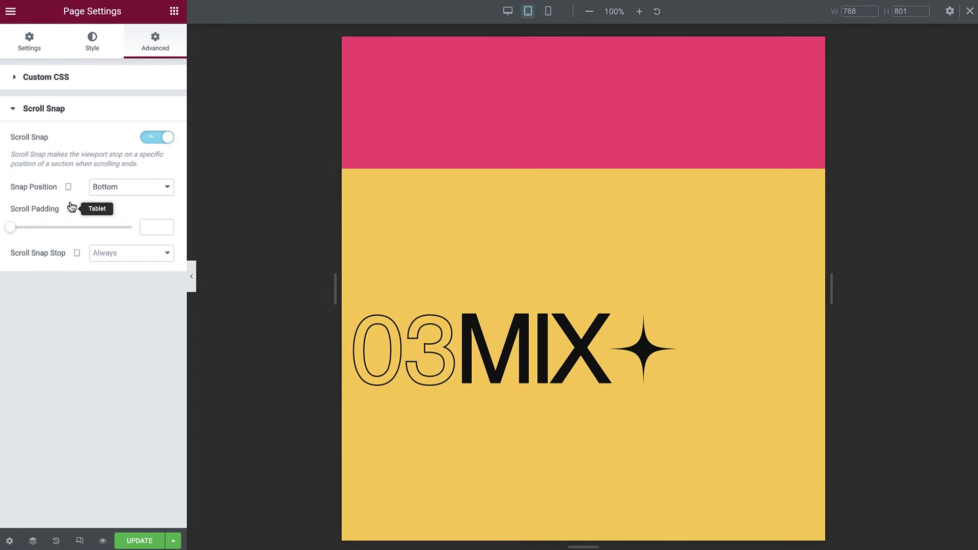
pyautogui.click(126, 194)
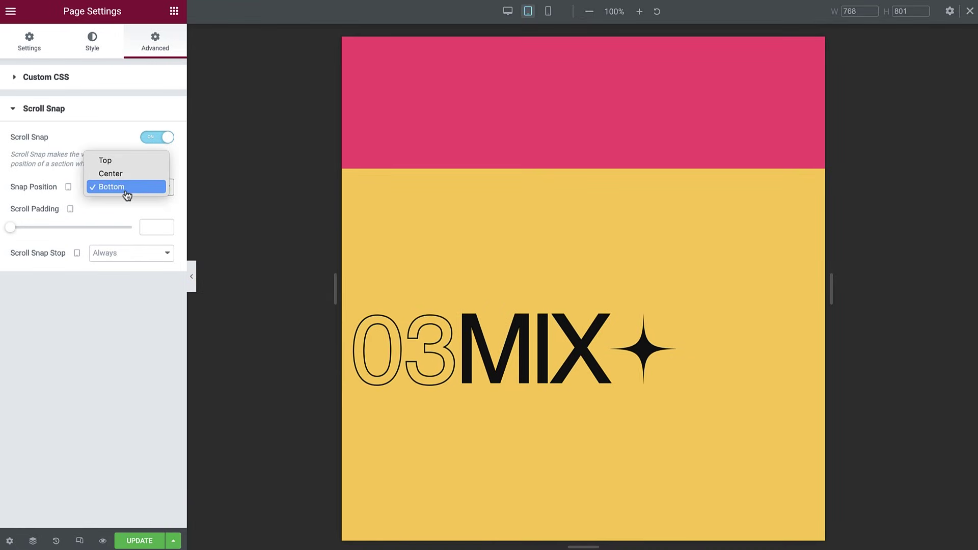